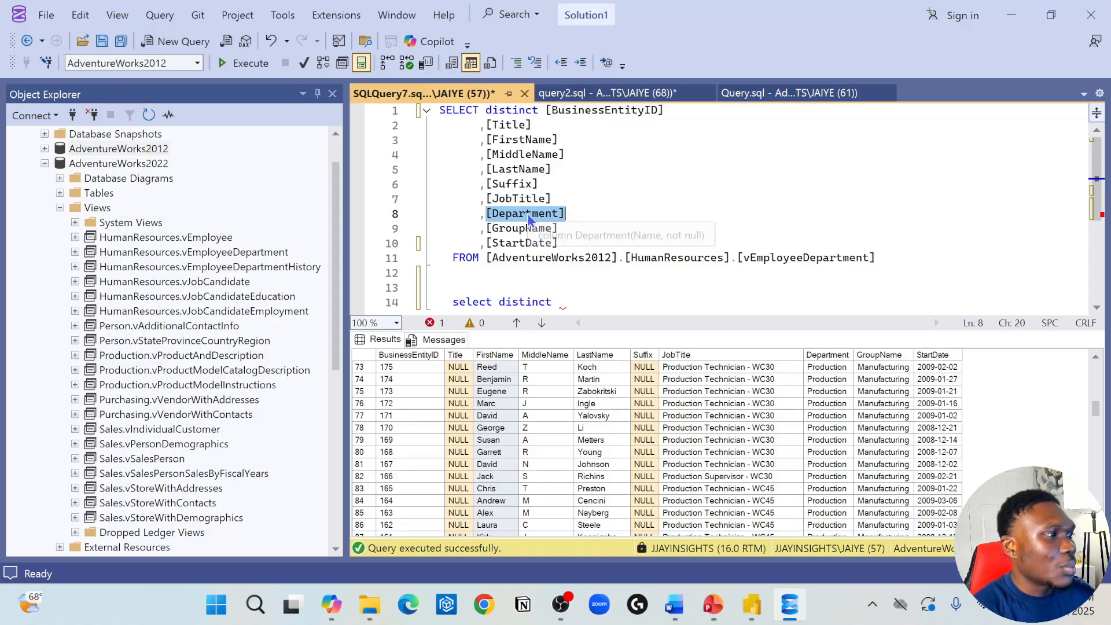
- Complete the select distinct query with [Department] and the clause FROM [AdventureWorks2012].[HumanResources].[vEmployeeDepartment] copied from the query above
left_click(583, 302)
type("[Department]")
scroll(583, 302, "down", 1)
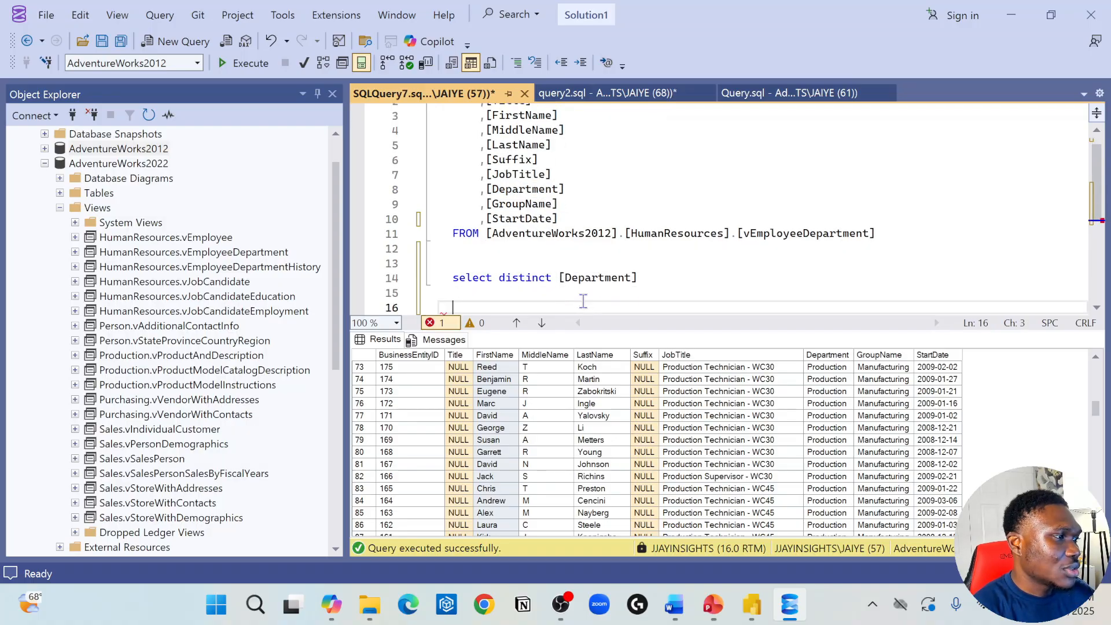
left_click_drag(909, 234, 441, 234)
key("ctrl+c")
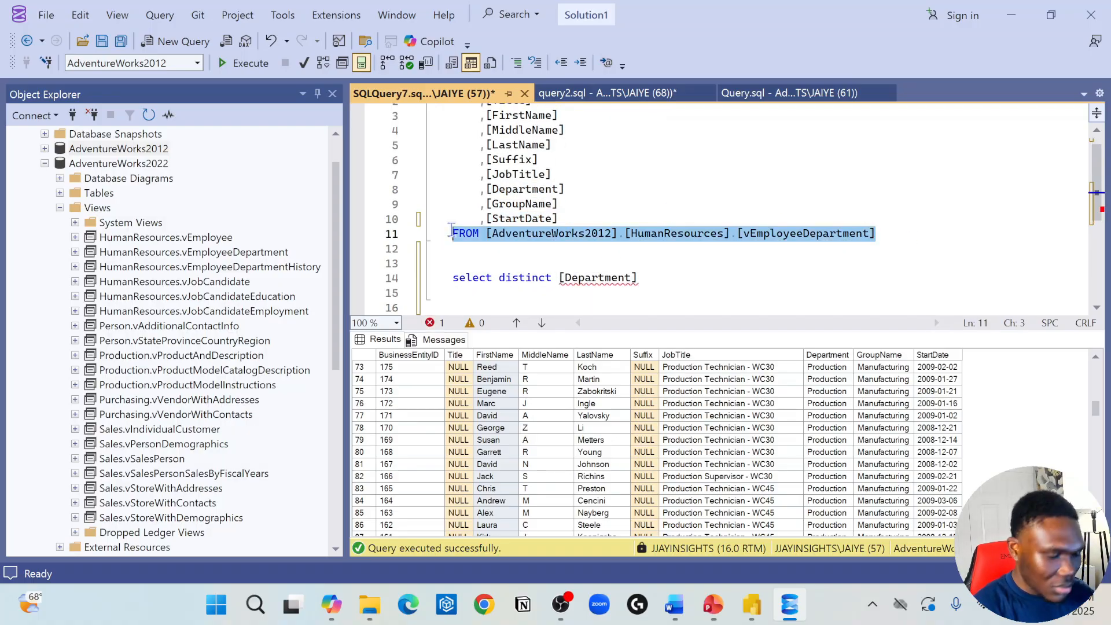
left_click(687, 293)
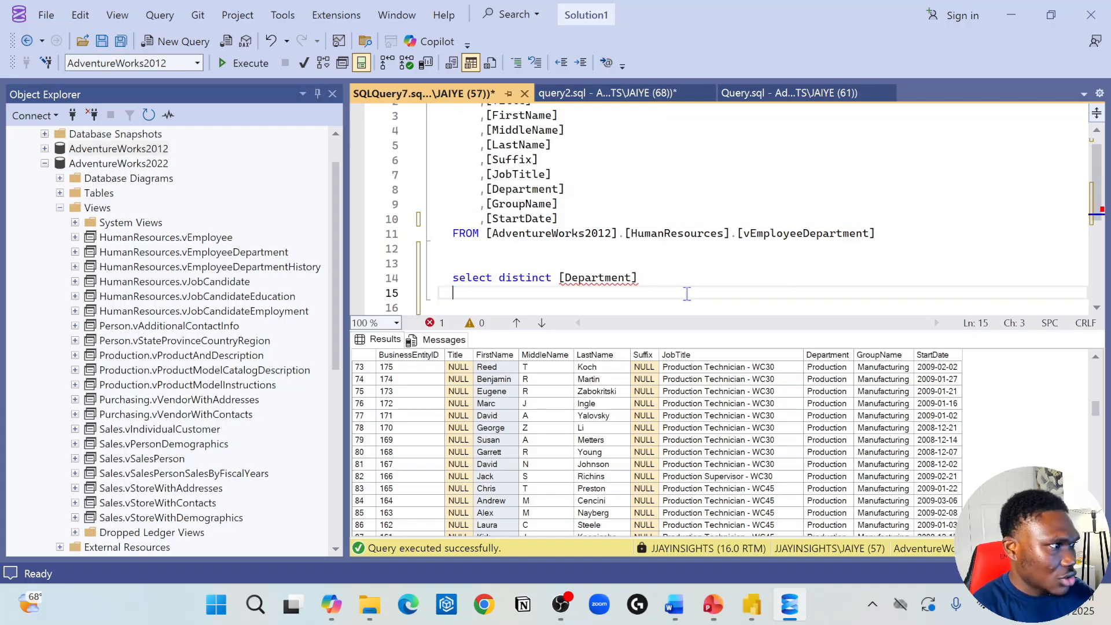
key("ctrl+v")
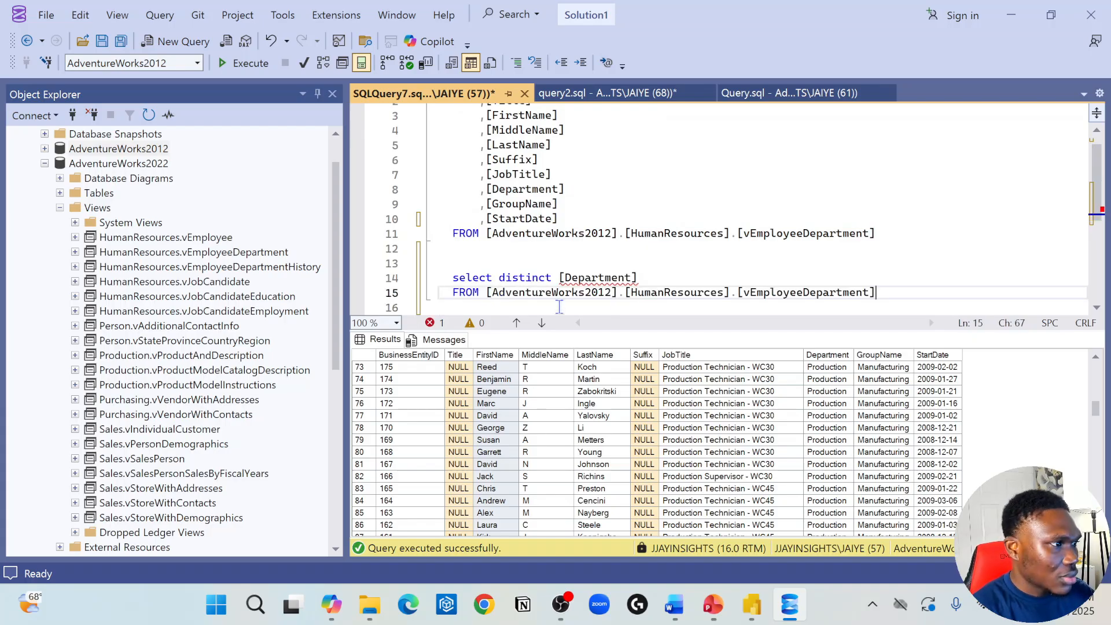
- Run only the select distinct [Department] query and look through the returned department list
left_click_drag(905, 293, 391, 263)
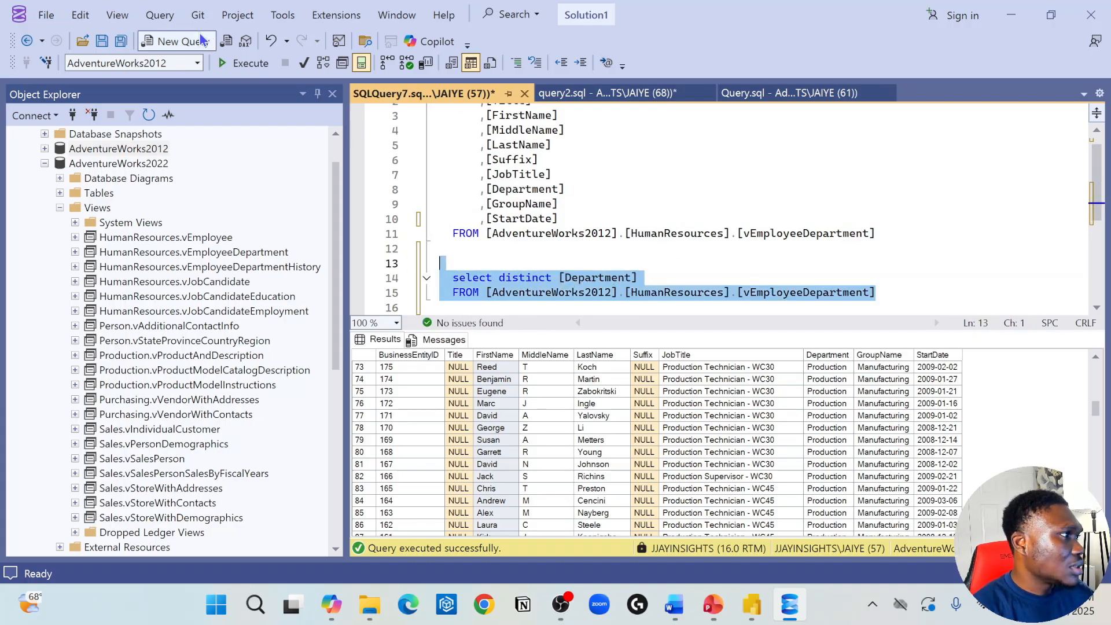
left_click(246, 63)
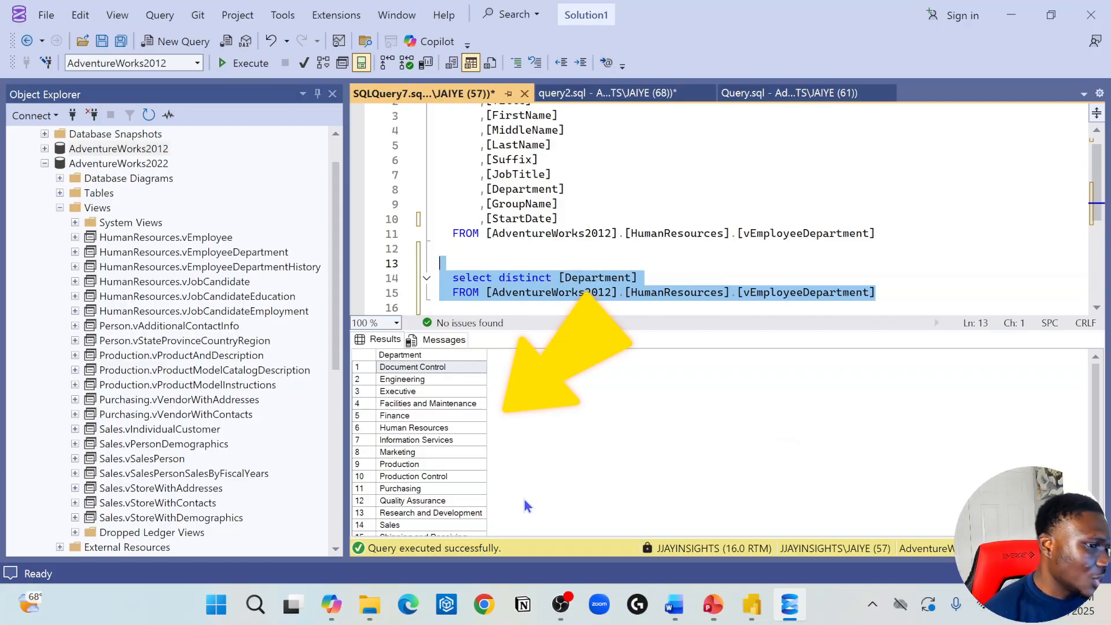
scroll(455, 507, "down", 1)
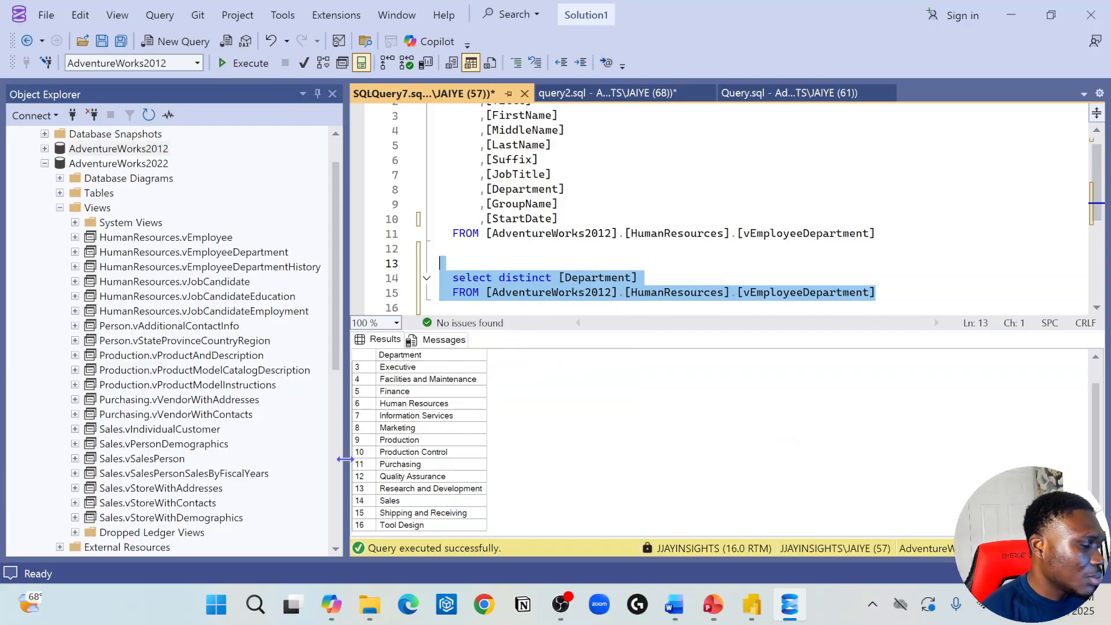
- Copy the select distinct [Department] query and switch to the open report in Power BI Report Builder
left_click(889, 293)
left_click_drag(889, 293, 441, 263)
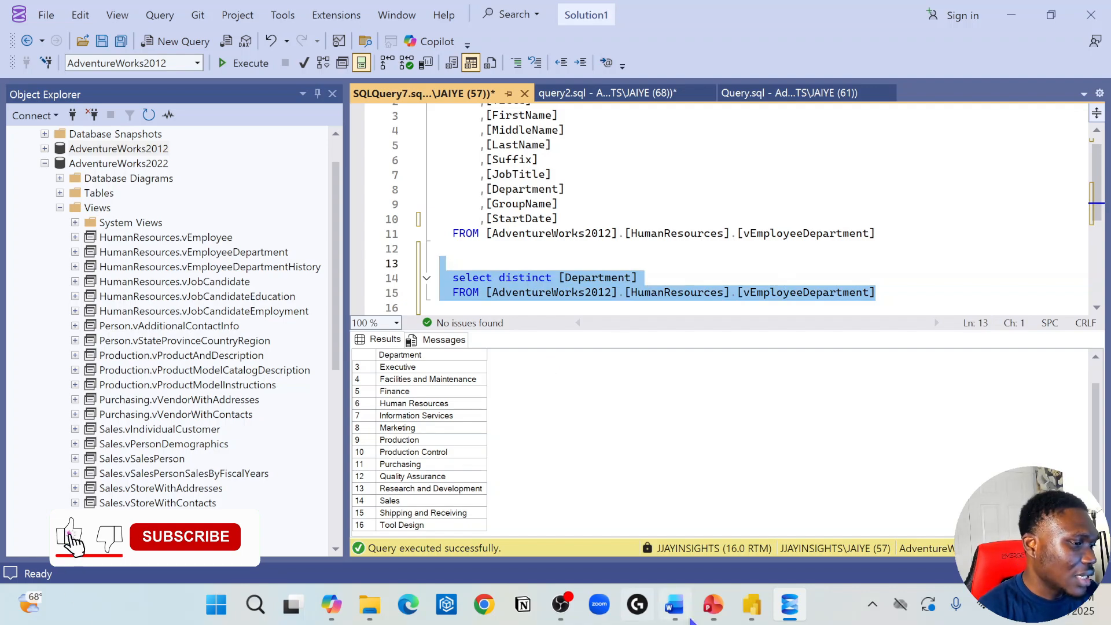
mouse_move(769, 617)
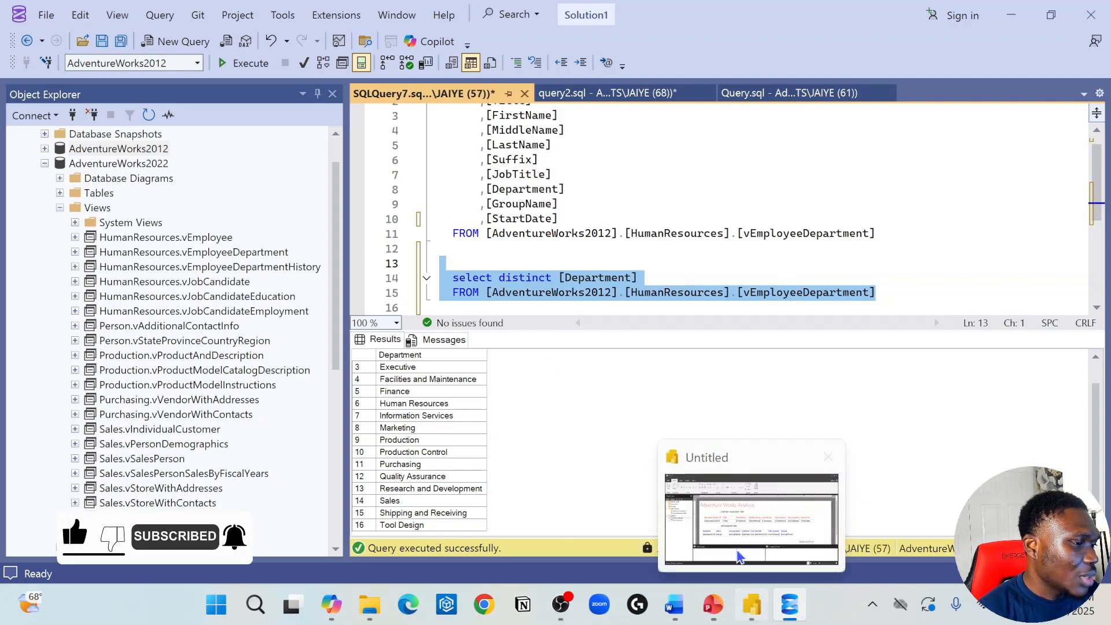
left_click(736, 534)
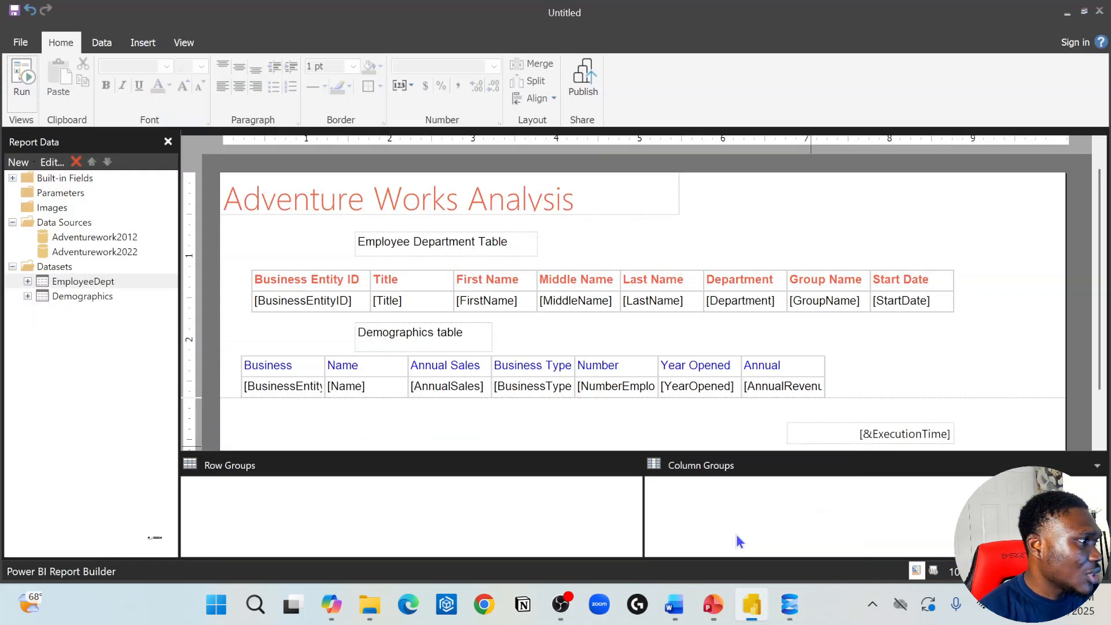
- Start a new dataset in the report and name it Para_Dept
left_click(69, 267)
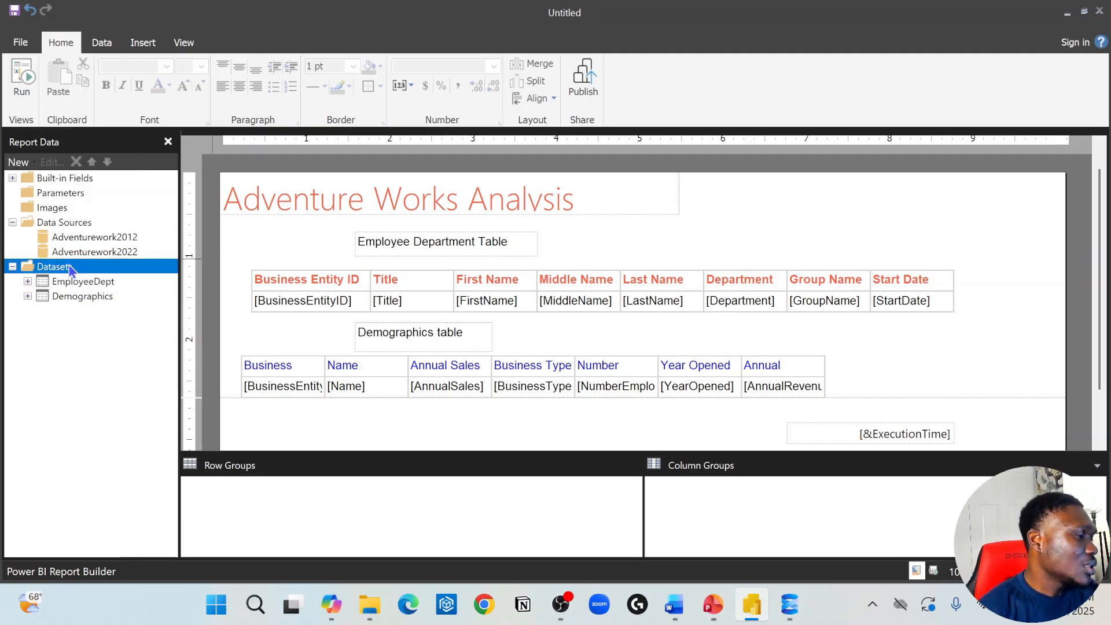
right_click(55, 267)
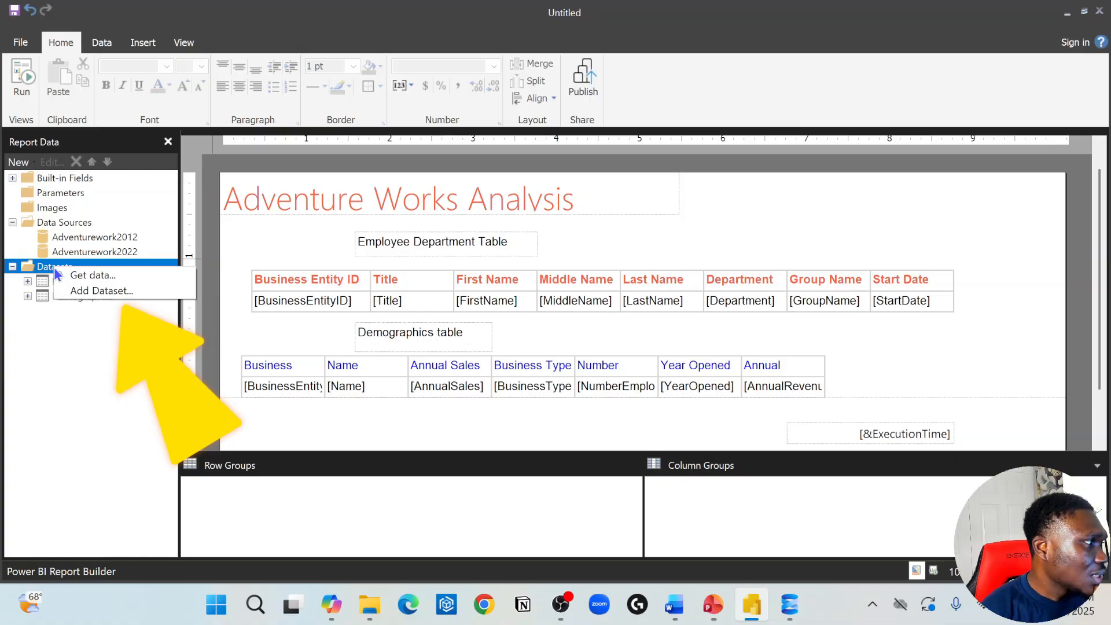
left_click(119, 290)
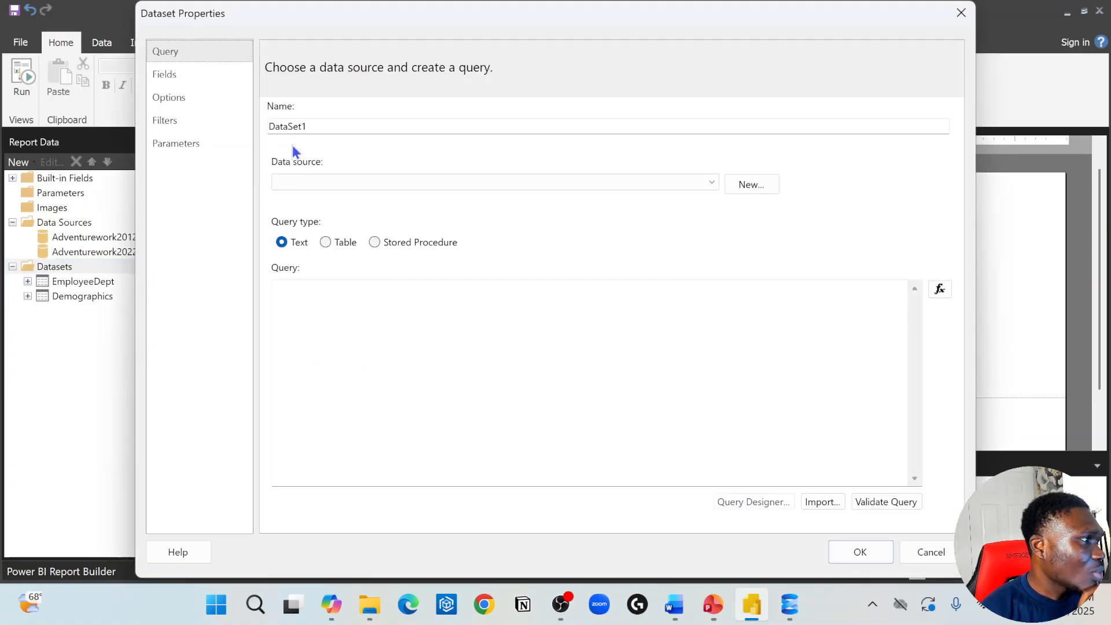
double_click(338, 123)
key("BackSpace")
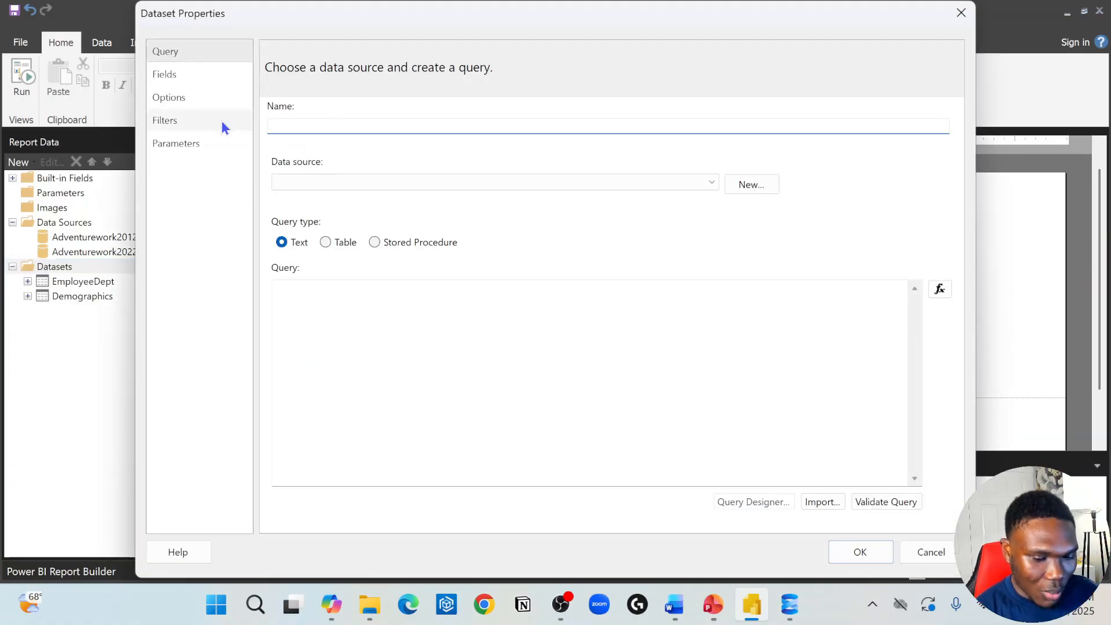
type("PA")
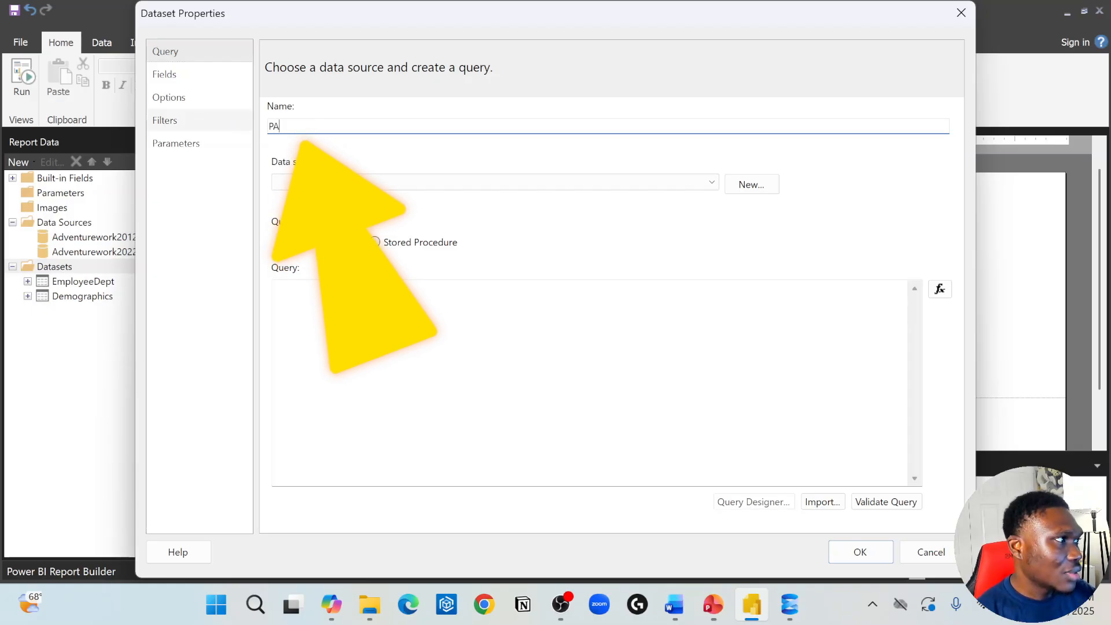
key("BackSpace")
type("ara")
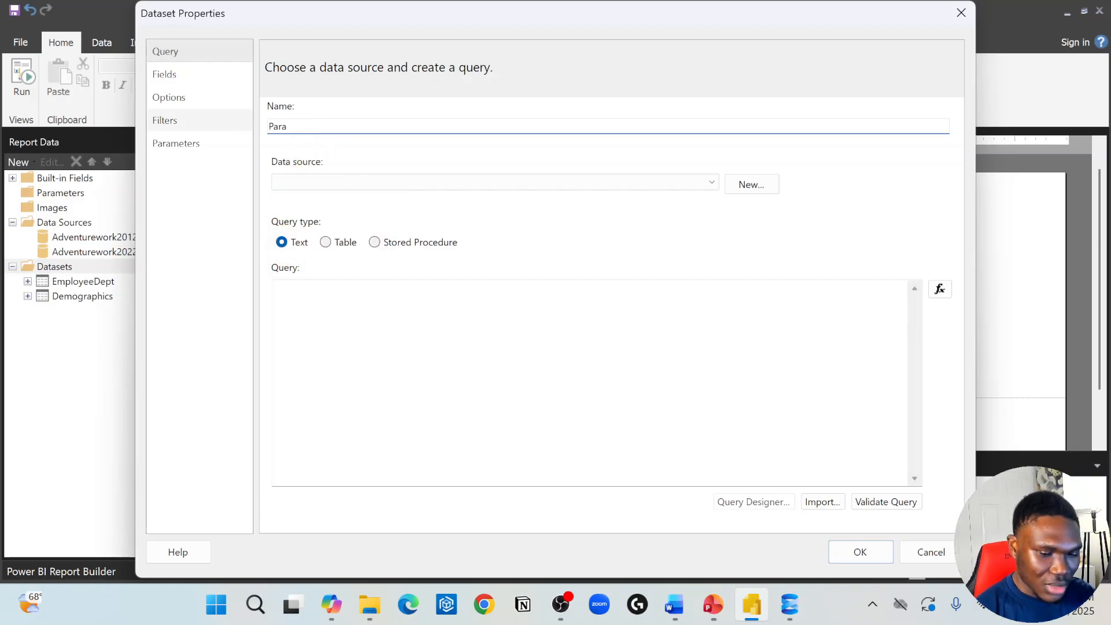
type("_")
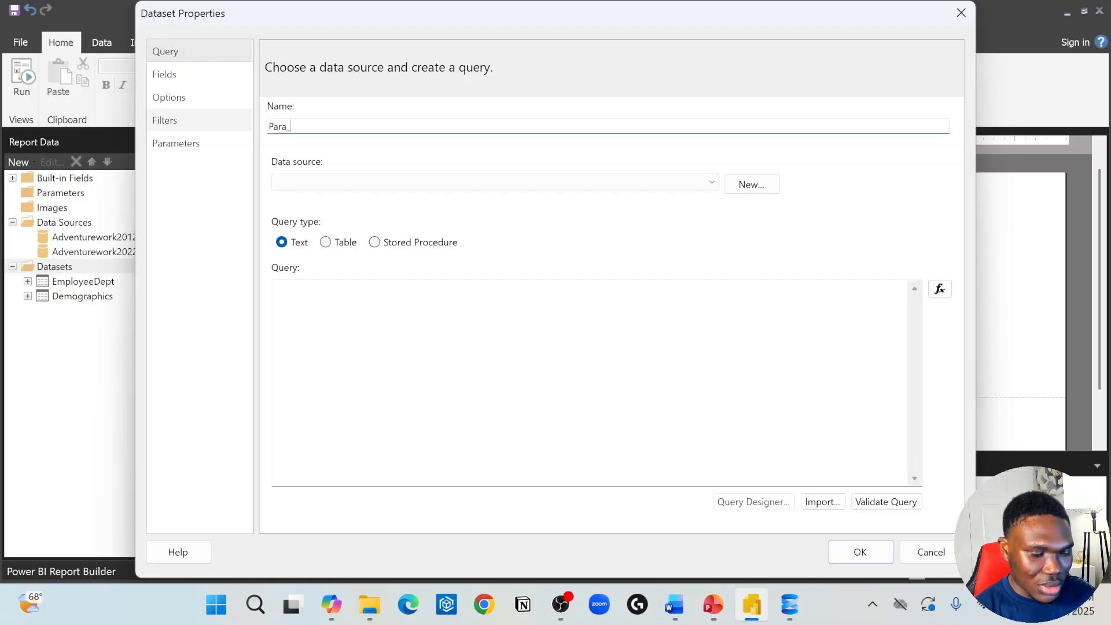
type("Dept")
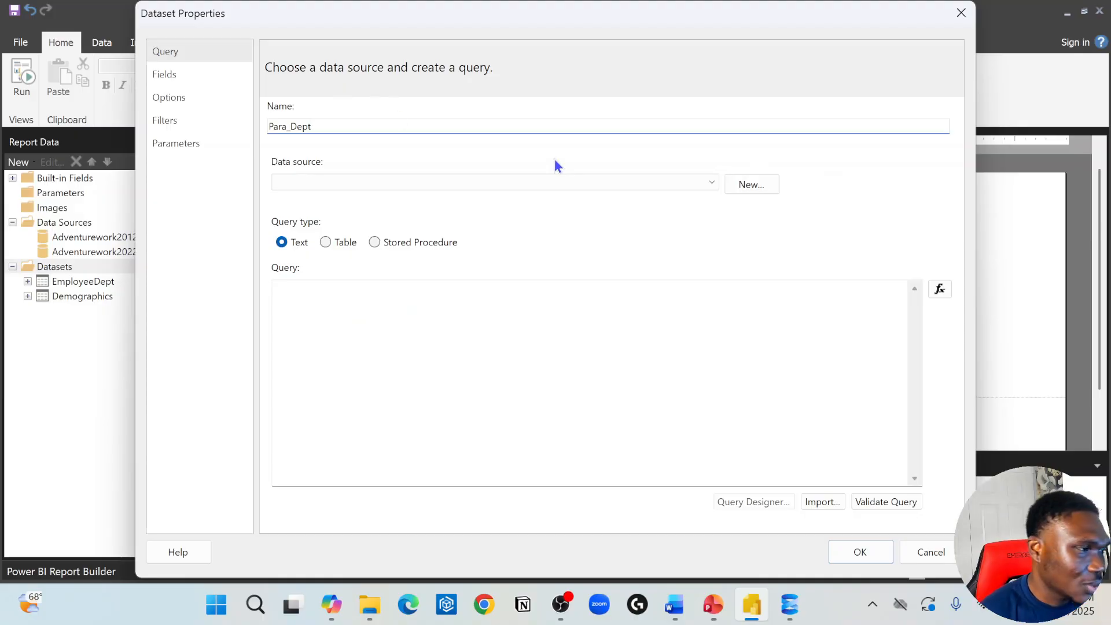
- Base the Para_Dept dataset on the Adventurework2012 source with the copied distinct [Department] query on vEmployeeDepartment, and save it
left_click(653, 183)
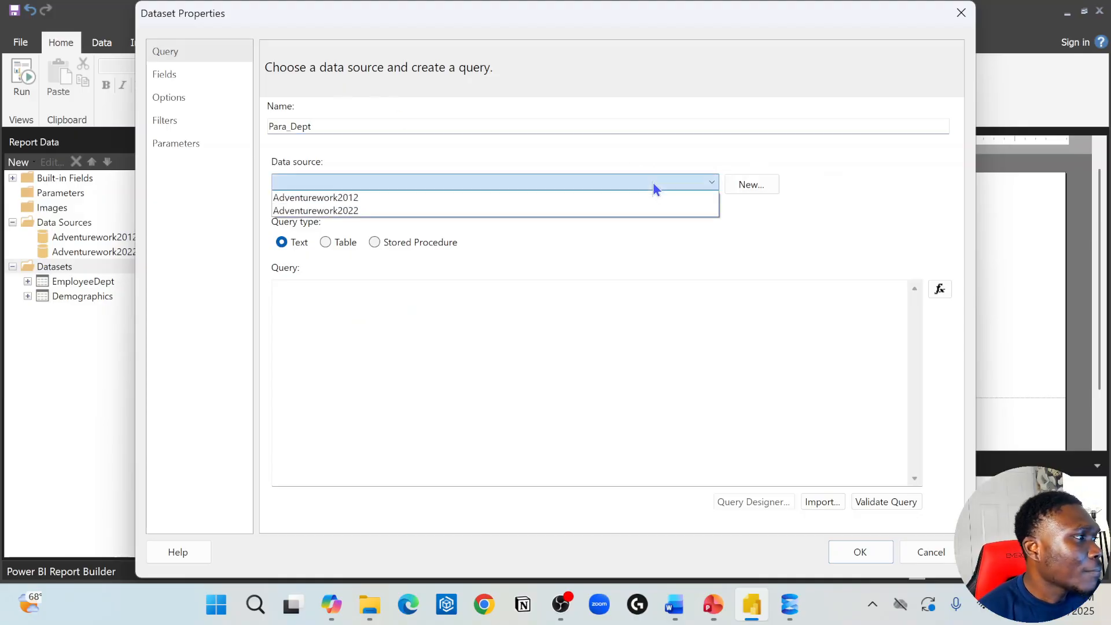
left_click(429, 199)
left_click(325, 313)
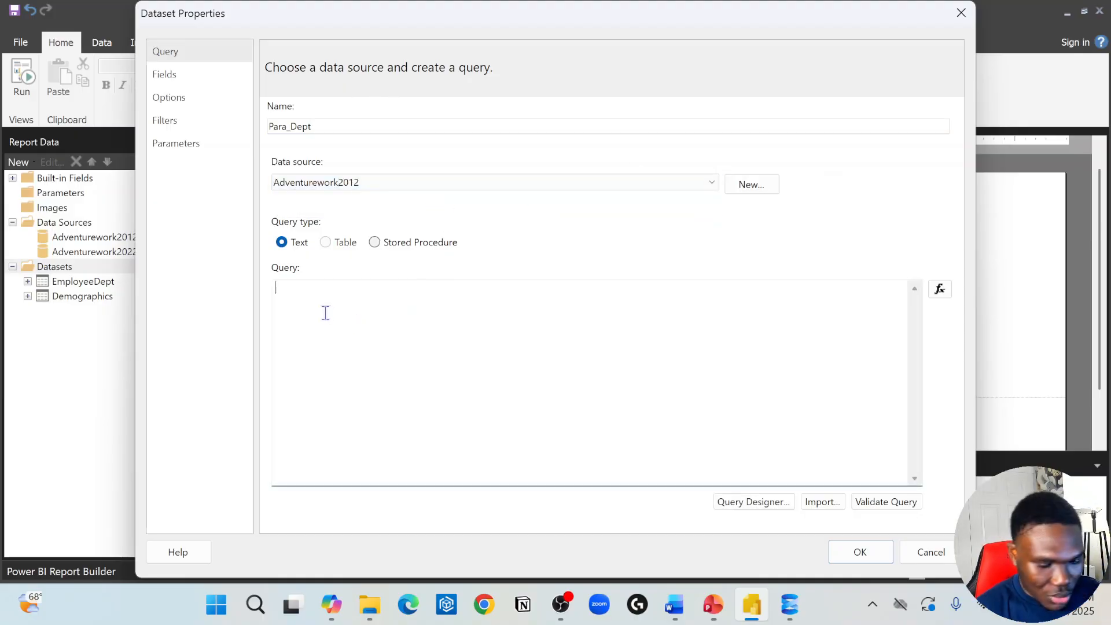
type("select distinct [Department] FROM [AdventureWorks2012].[HumanResources].[vEmployeeDepartment]")
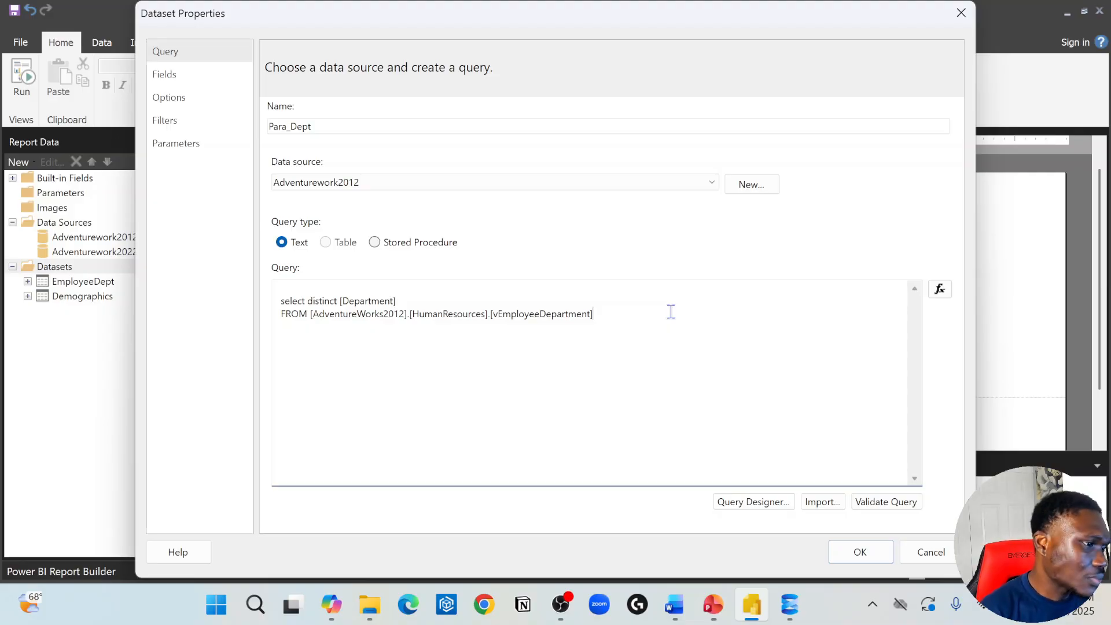
left_click(860, 552)
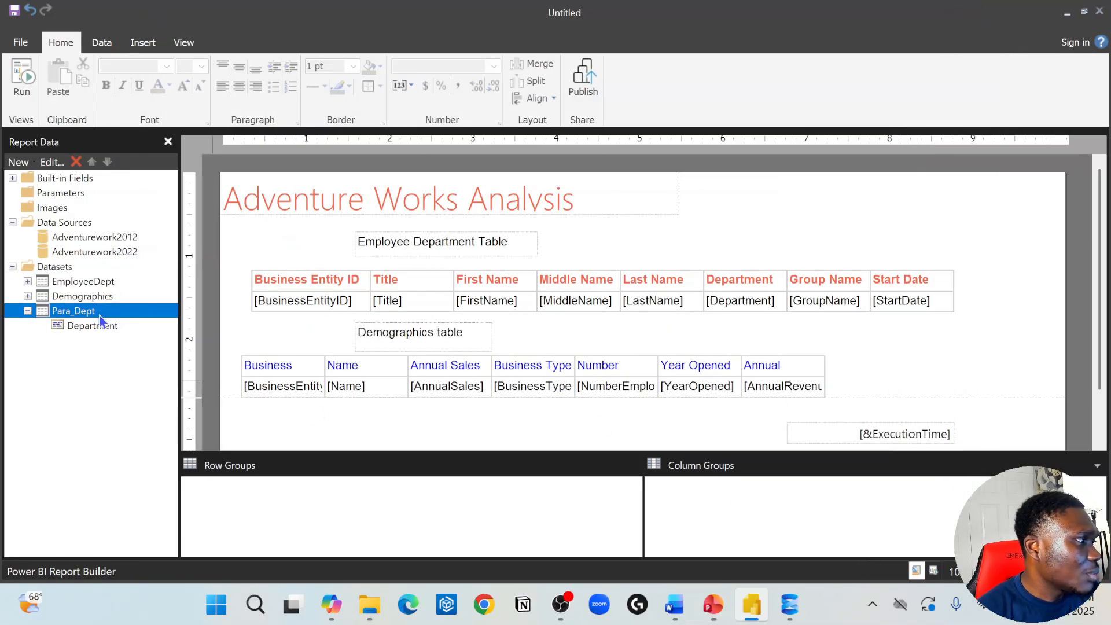
- Add a new report parameter and name it ParameterDept
left_click(46, 194)
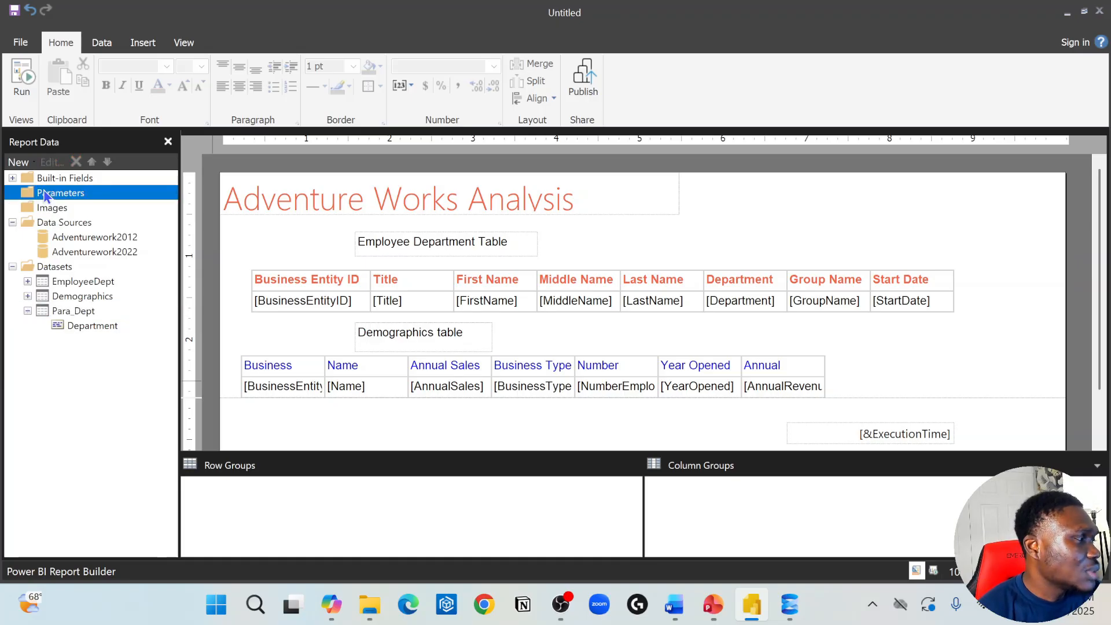
left_click(81, 312)
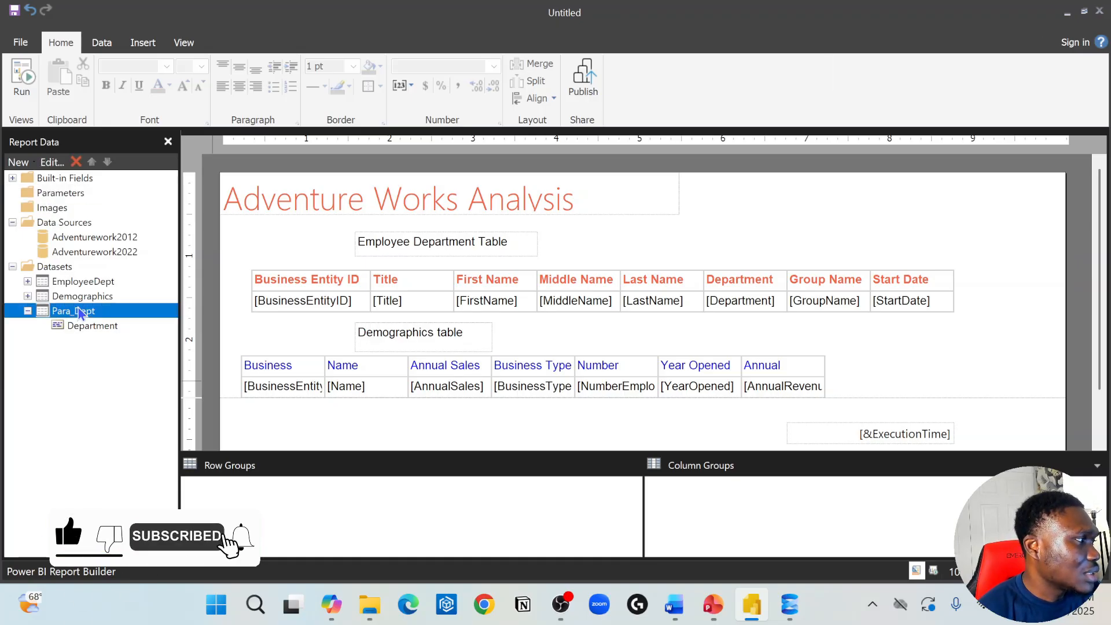
left_click(65, 195)
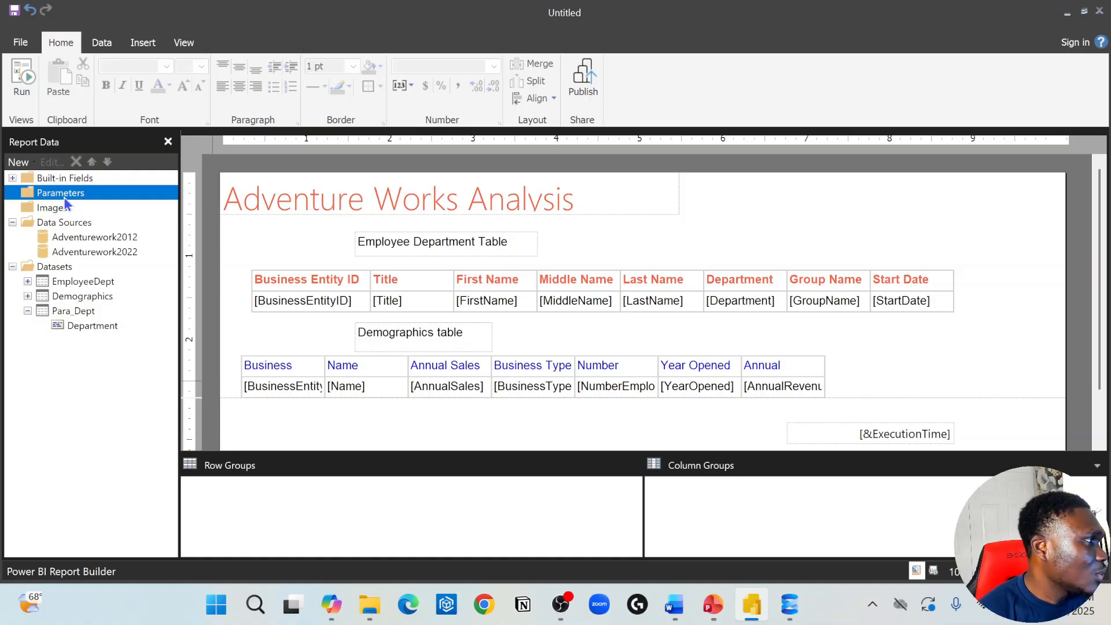
right_click(65, 200)
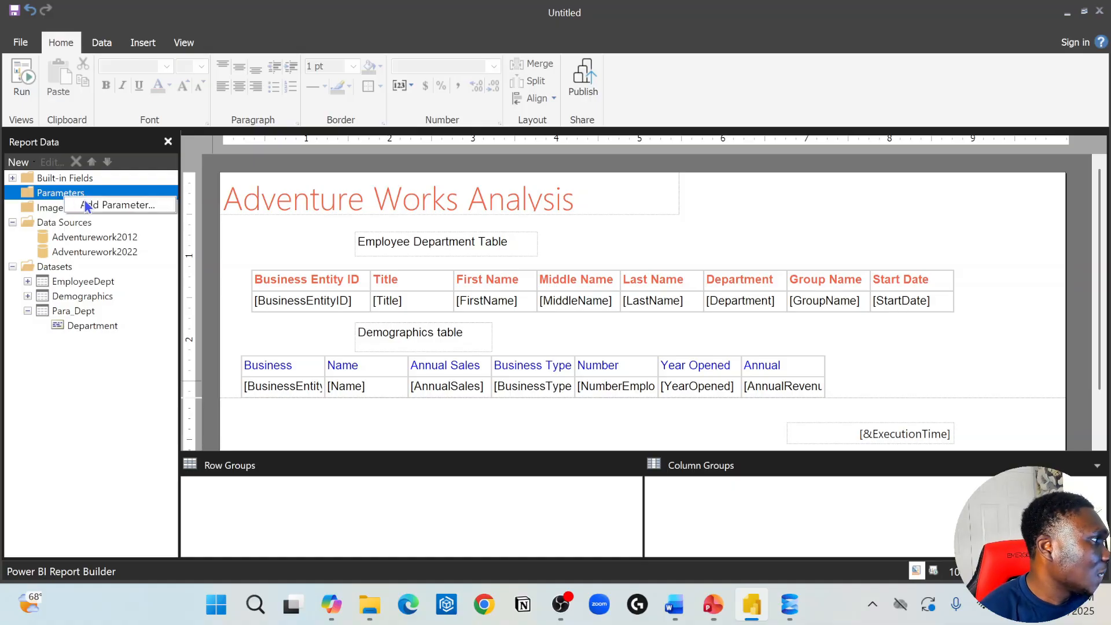
left_click(87, 203)
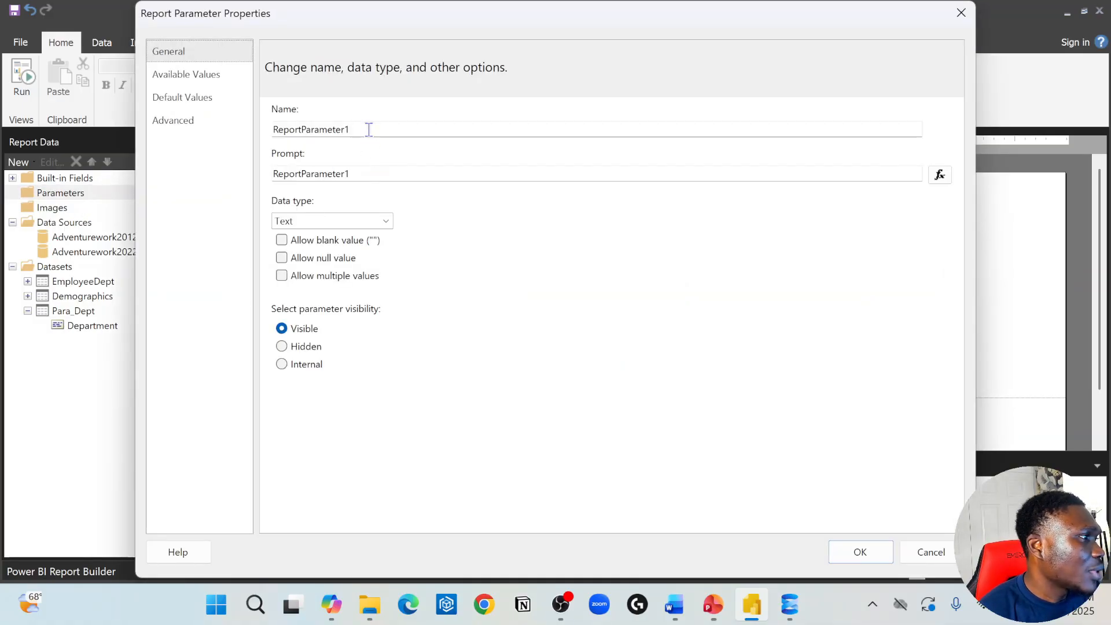
left_click(369, 129)
left_click_drag(354, 129, 259, 120)
left_click_drag(349, 25, 442, 31)
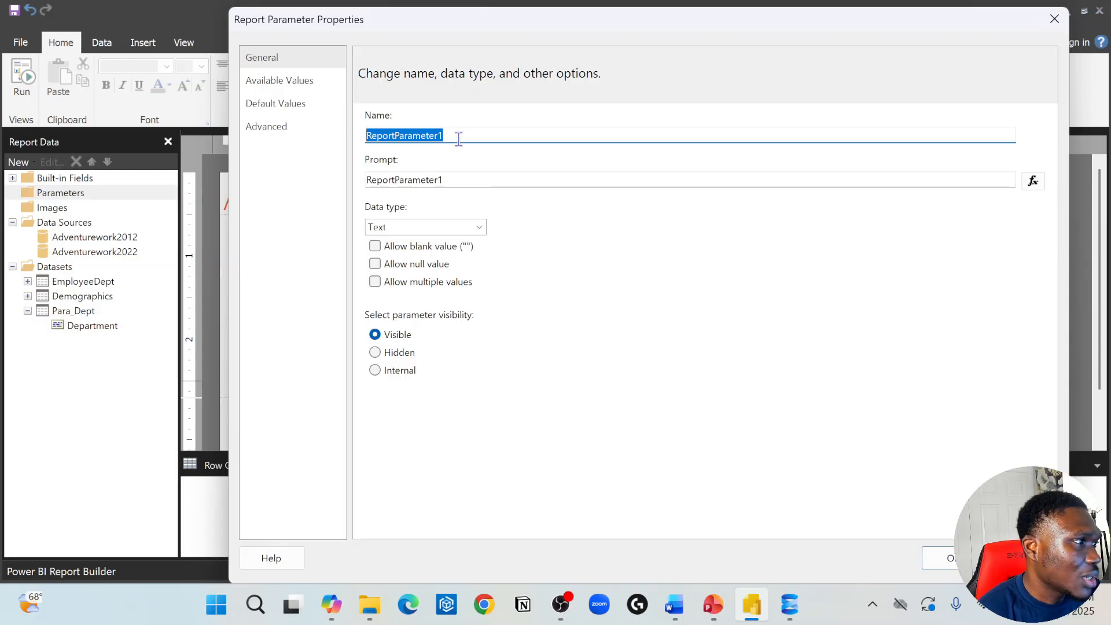
left_click_drag(456, 136, 341, 130)
key("BackSpace")
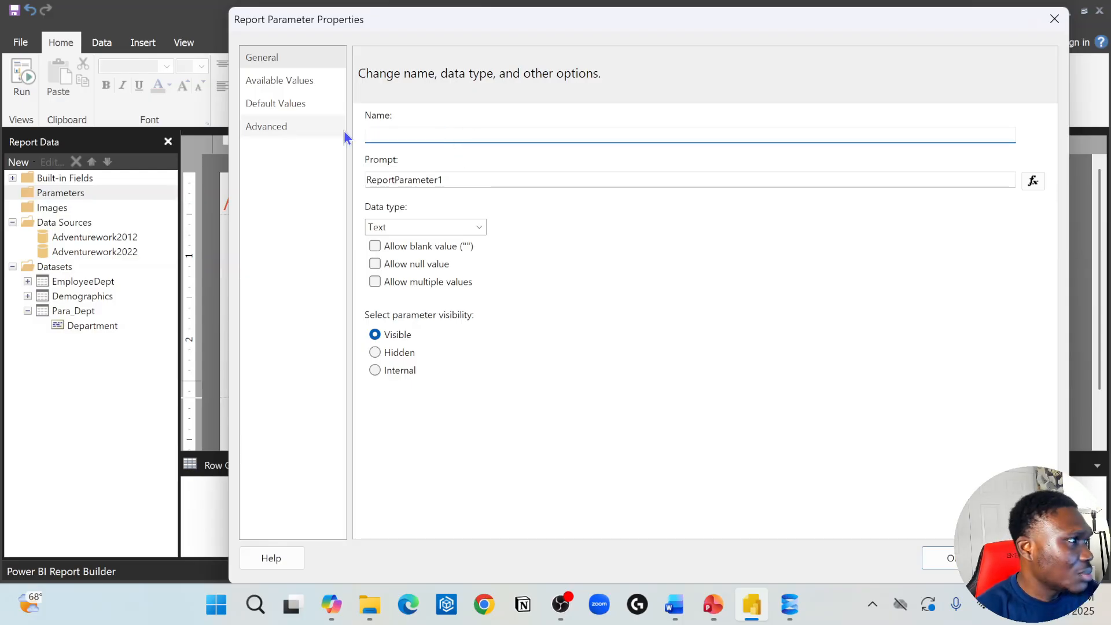
type("Para")
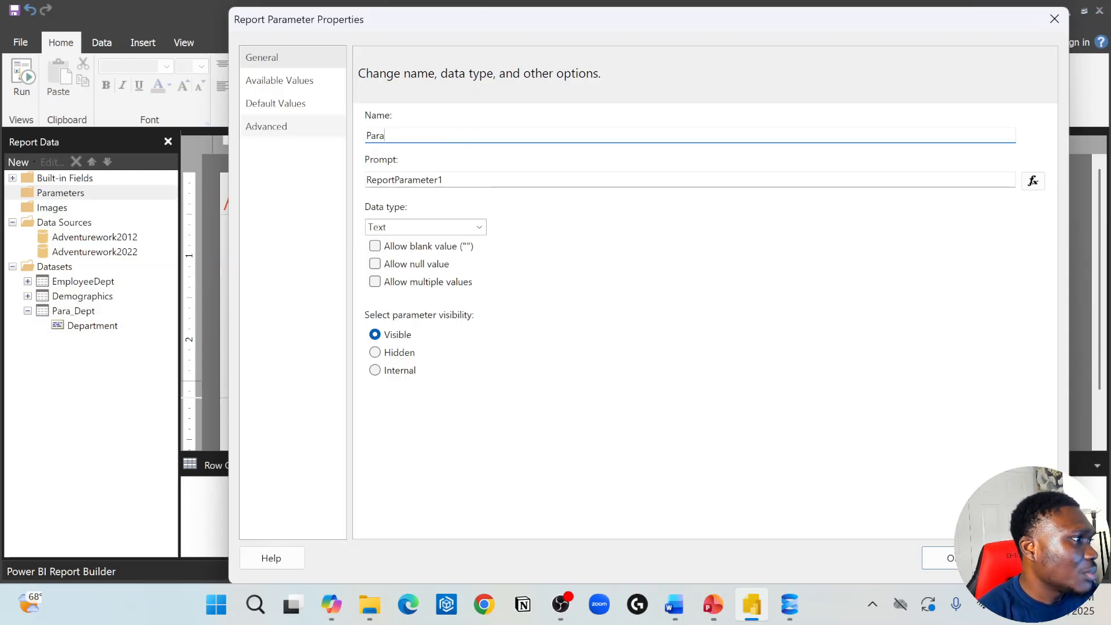
type("meter")
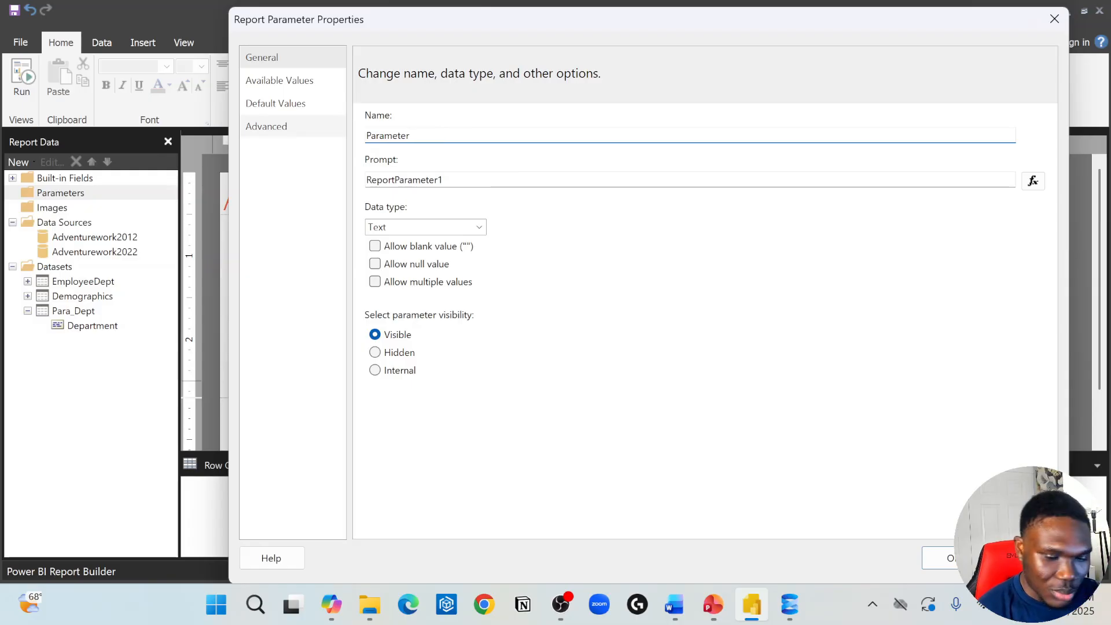
type("D")
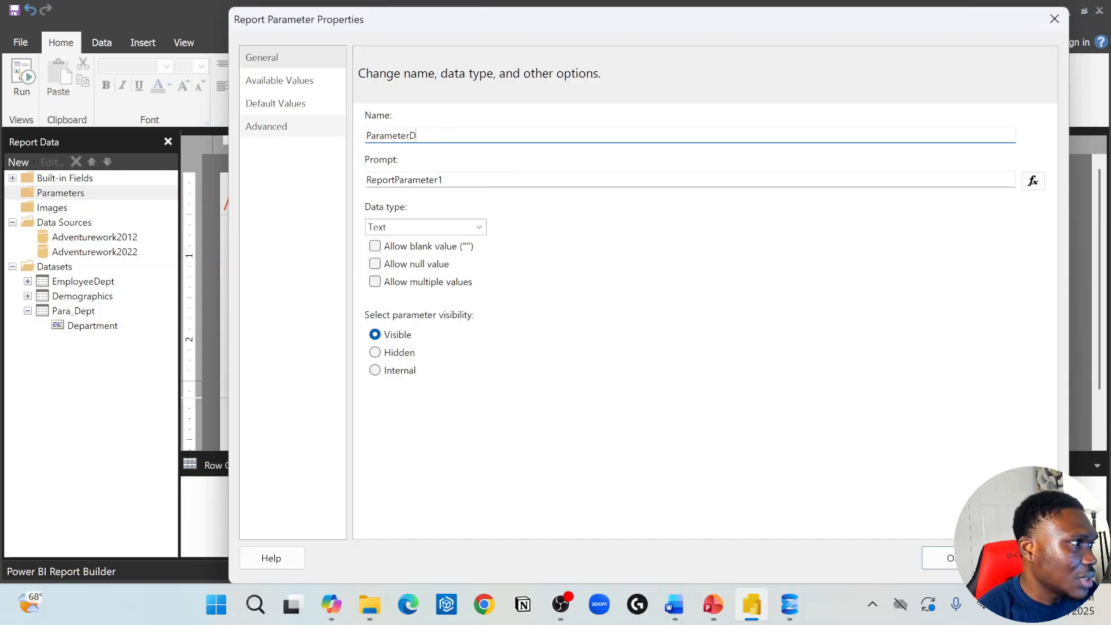
type("ept")
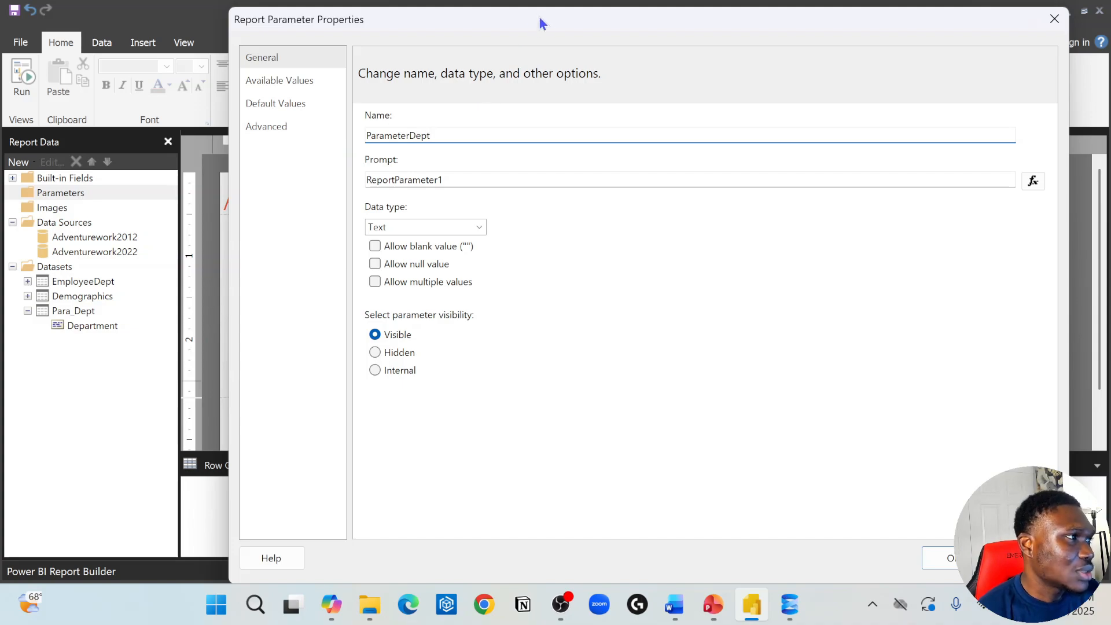
- Set the ParameterDept prompt to "Select a department:"
left_click_drag(538, 20, 451, 17)
key("Tab")
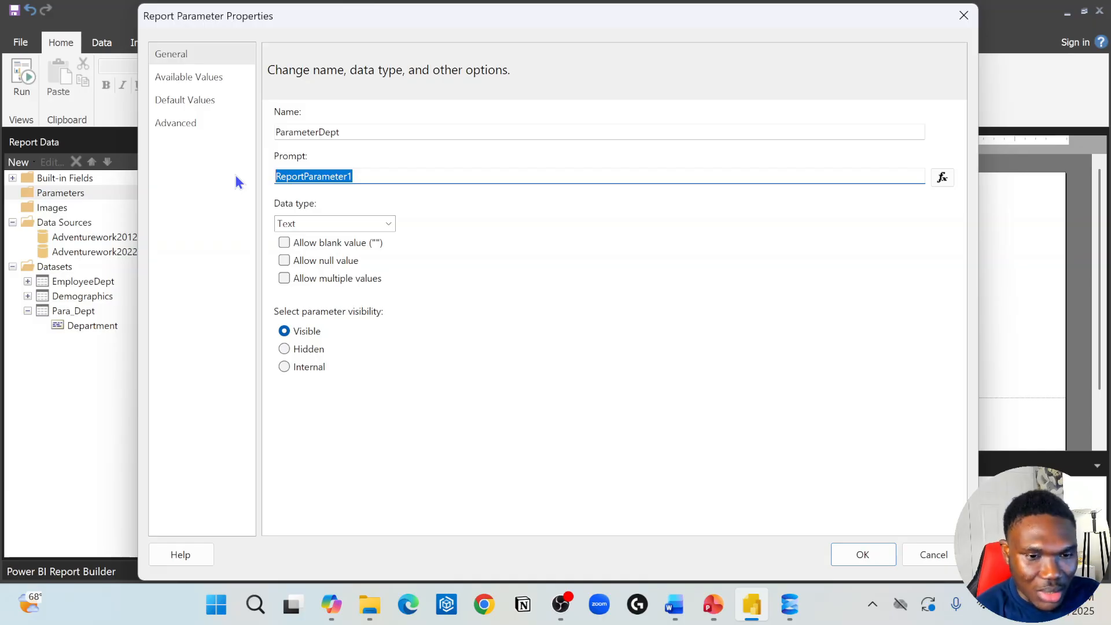
key("BackSpace")
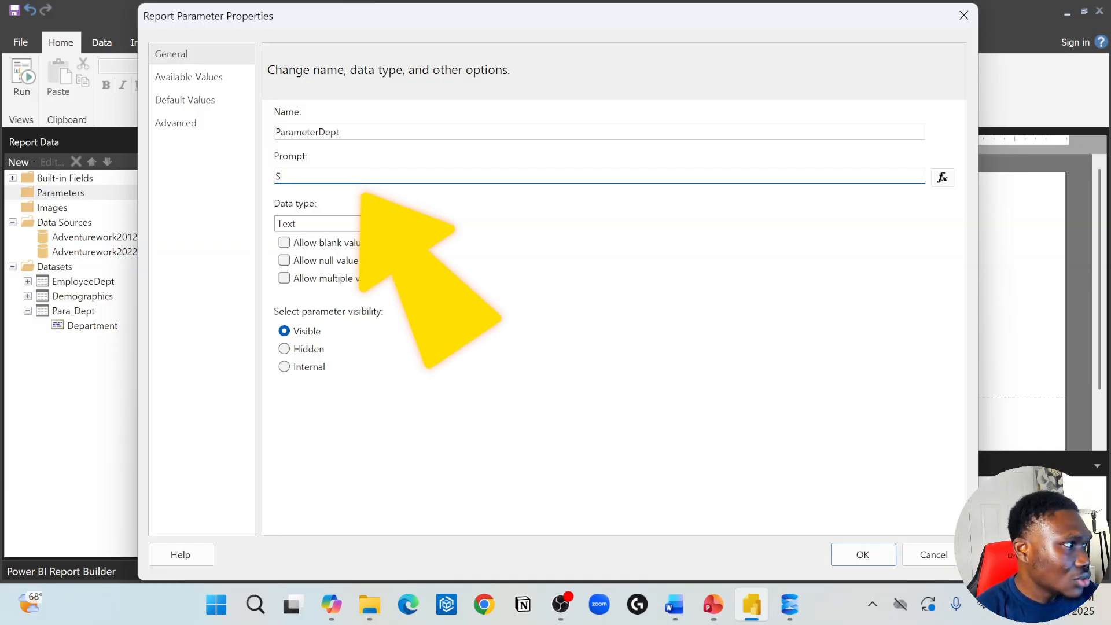
type("Sele")
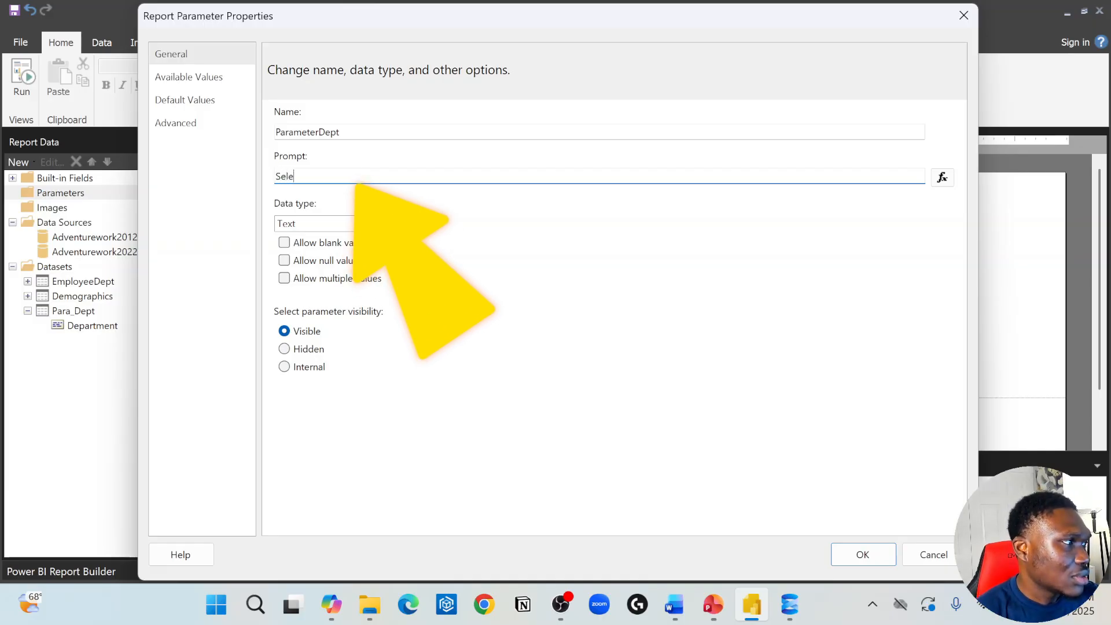
type("ct De")
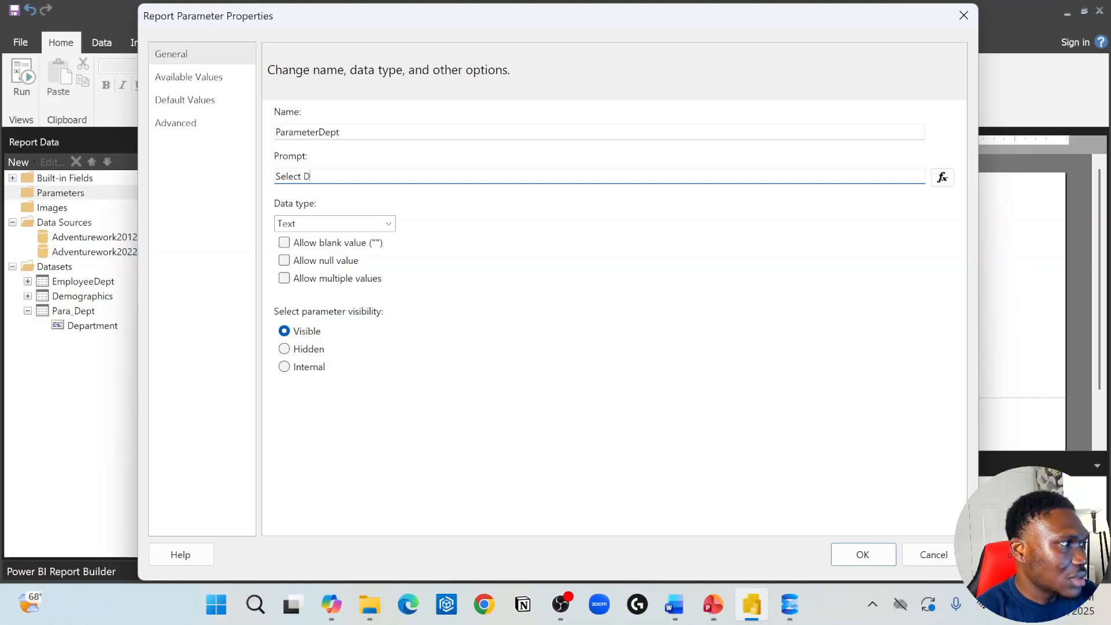
key("BackSpace")
key("BackSpace")
type("a dep")
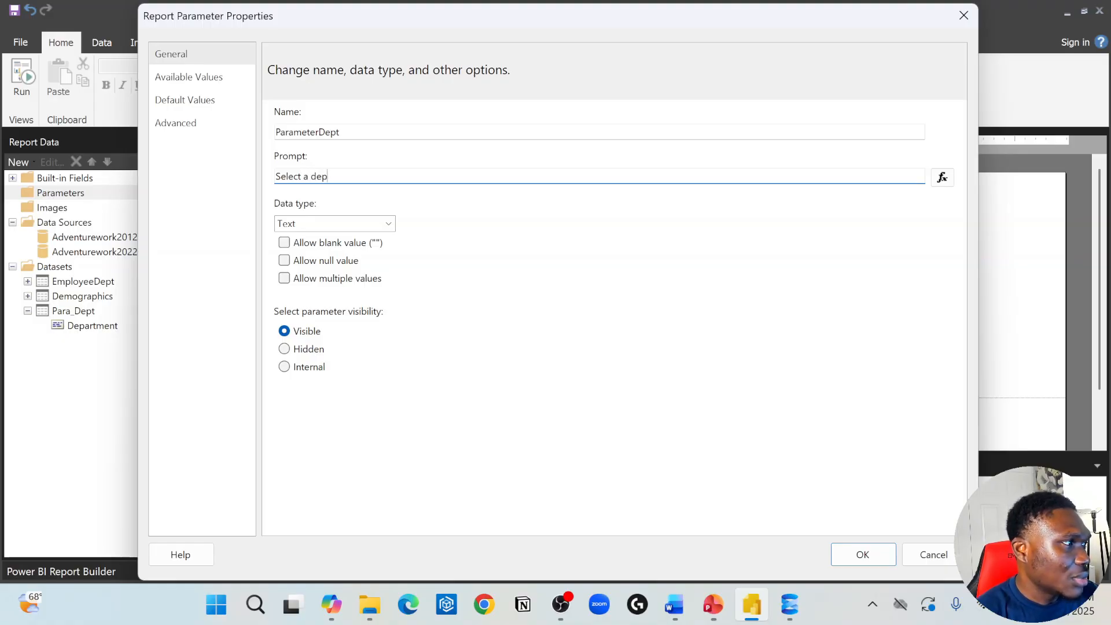
type("artment")
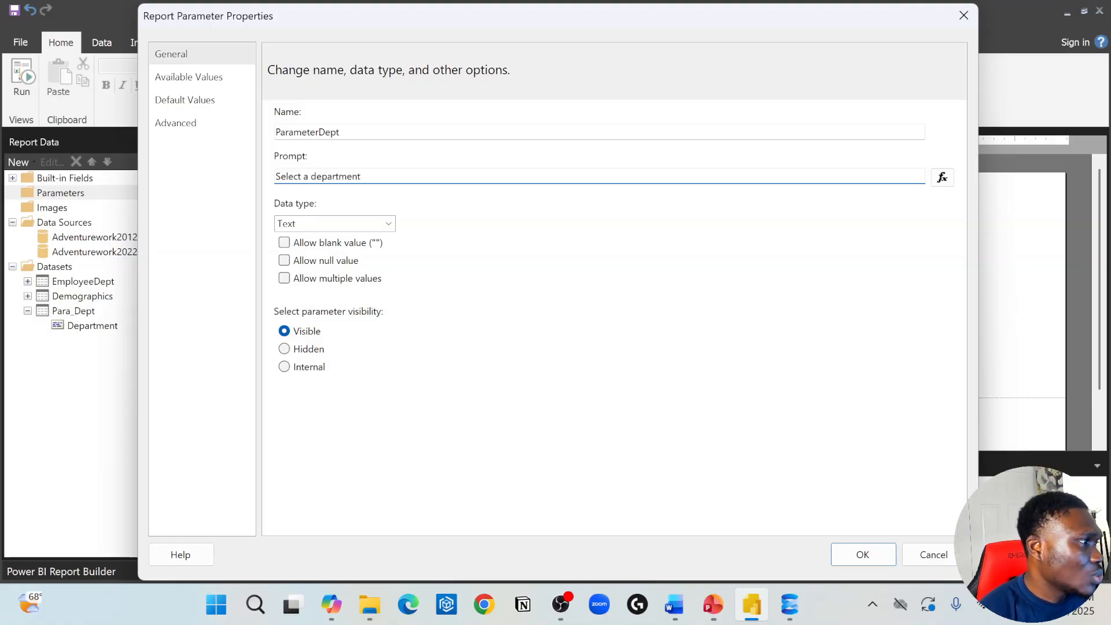
key("BackSpace")
type(":")
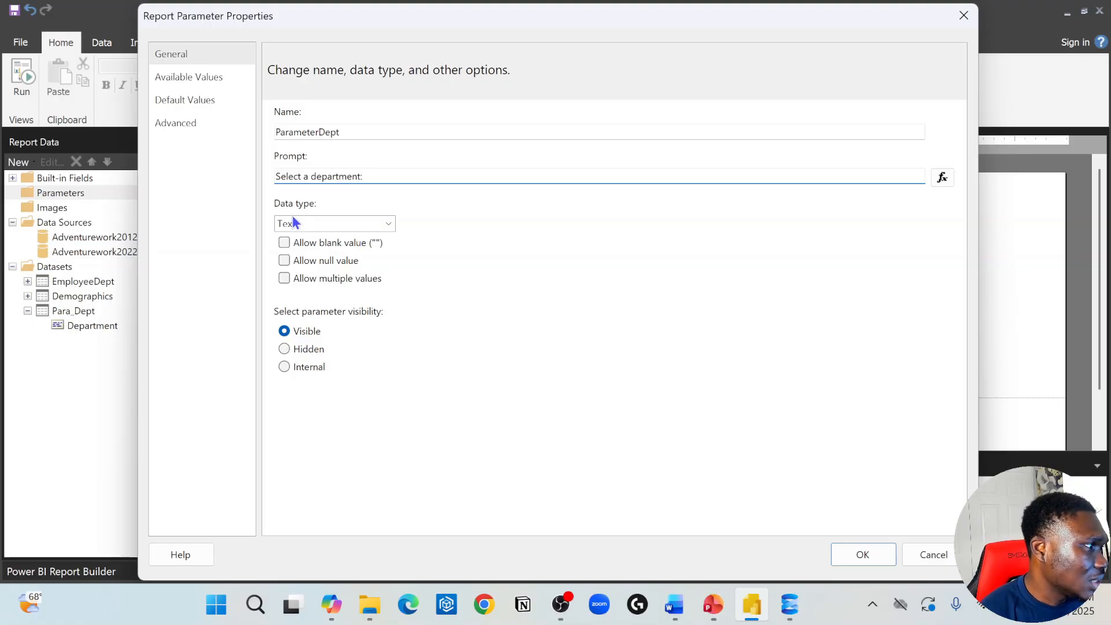
- Make the parameter get its available values from a query, using the Para_Dept dataset
left_click(188, 76)
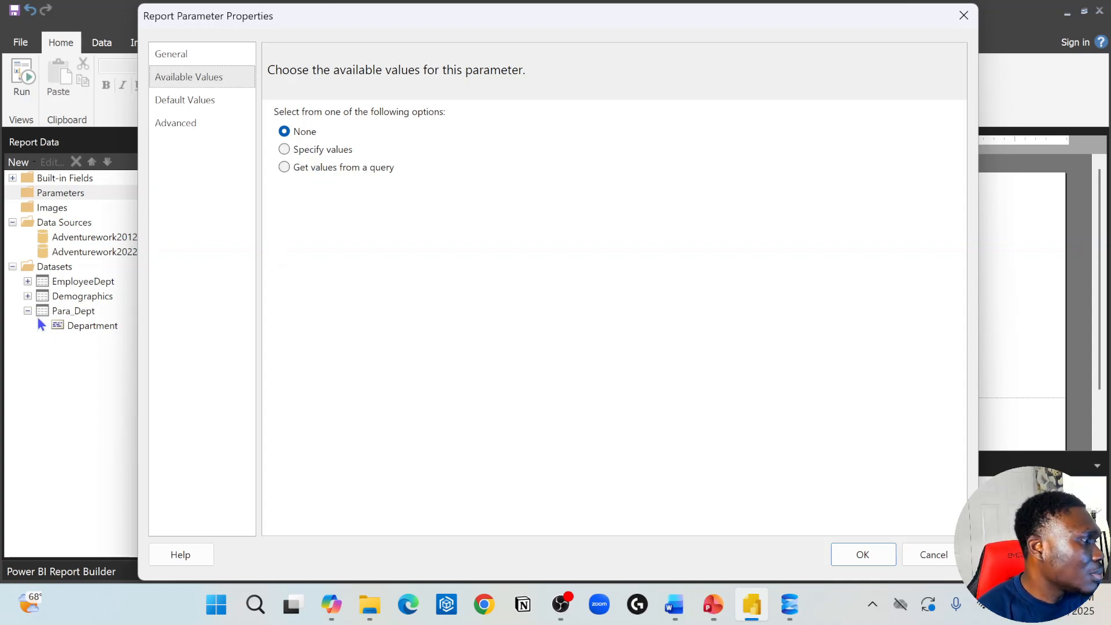
left_click(328, 166)
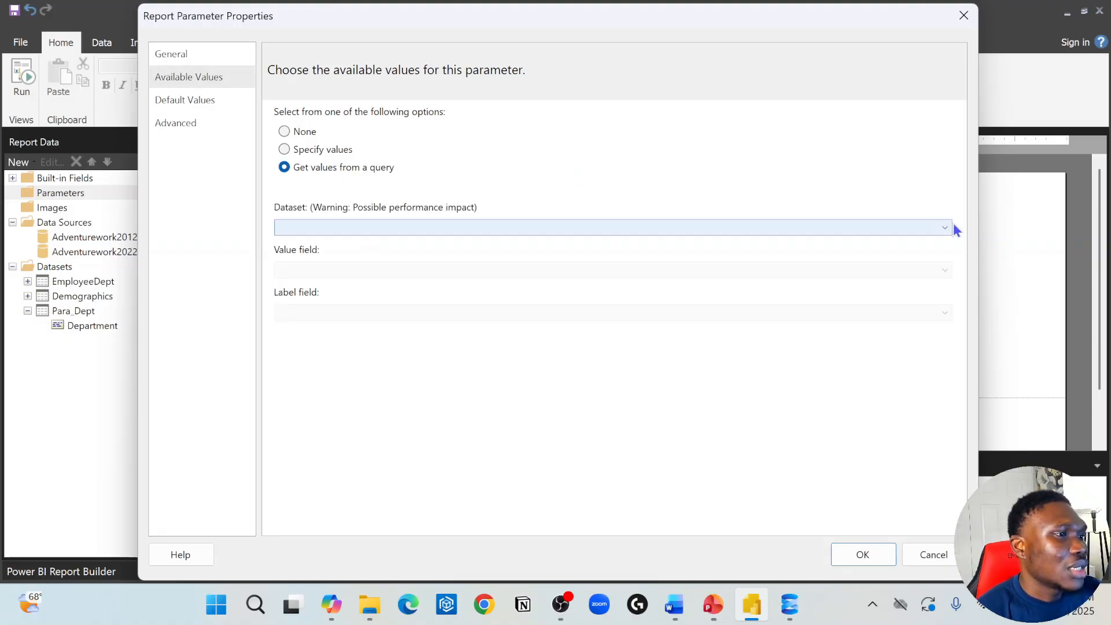
left_click(937, 229)
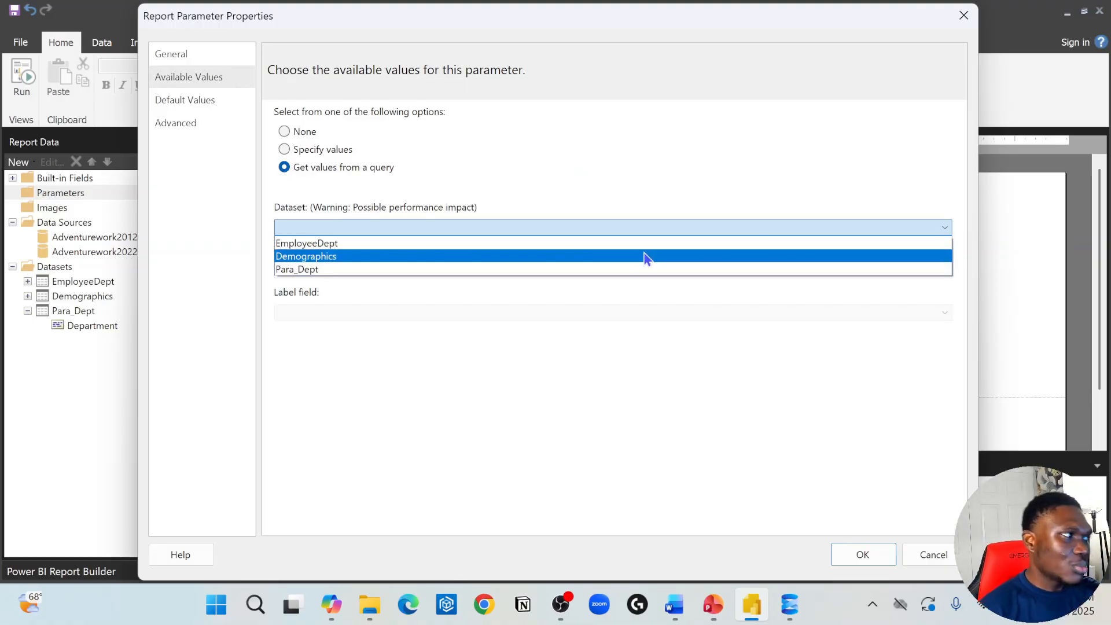
left_click(513, 270)
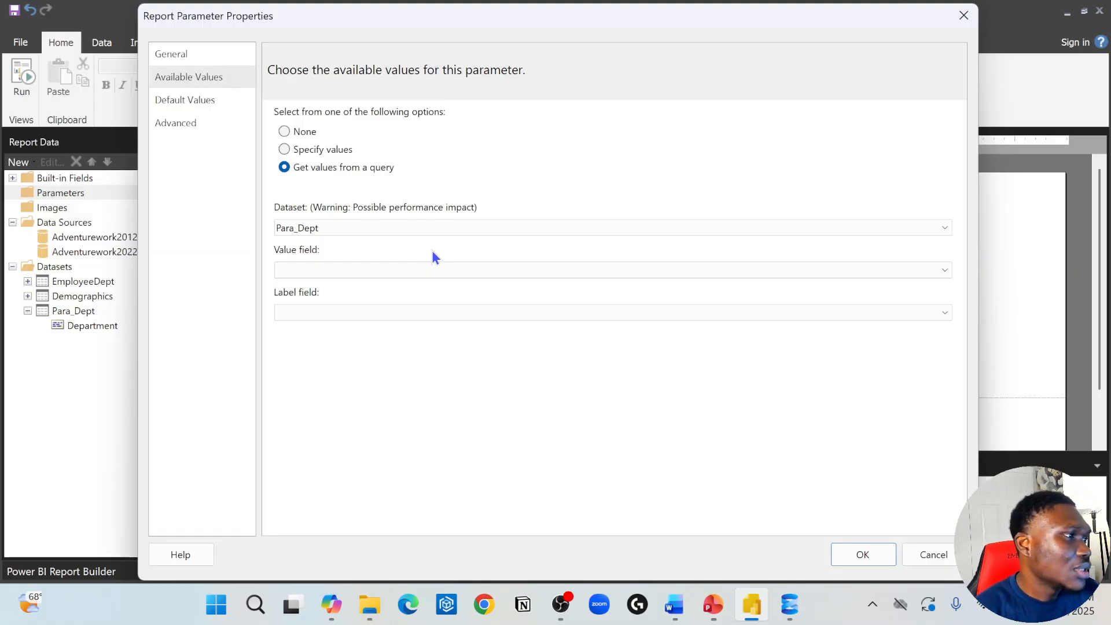
- Use Department as both the value field and the label field of the parameter's available values
left_click(763, 270)
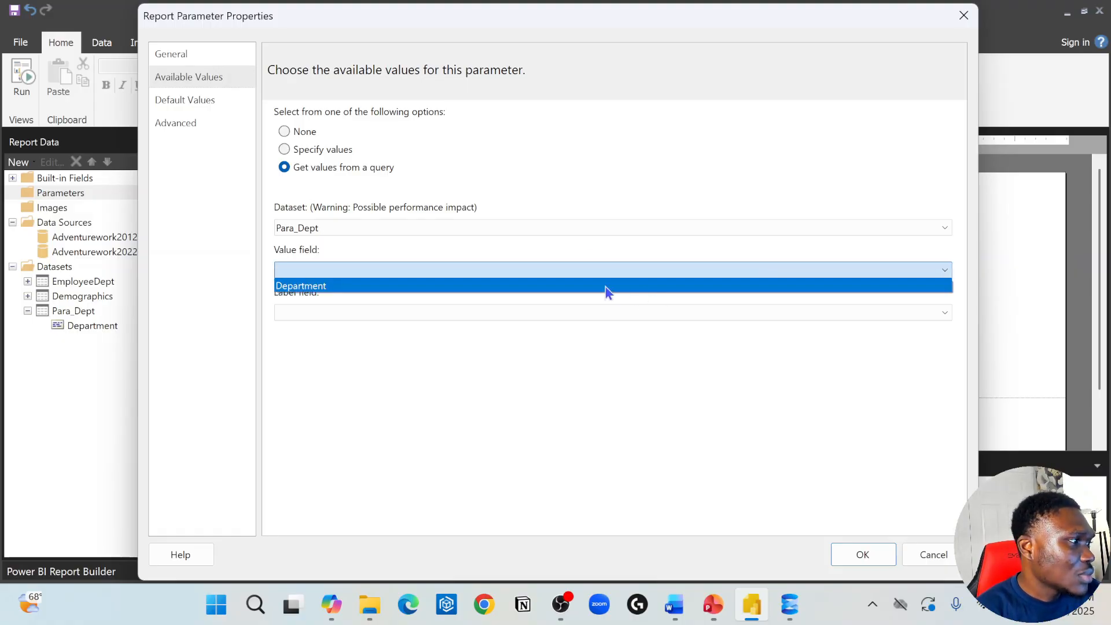
left_click(541, 288)
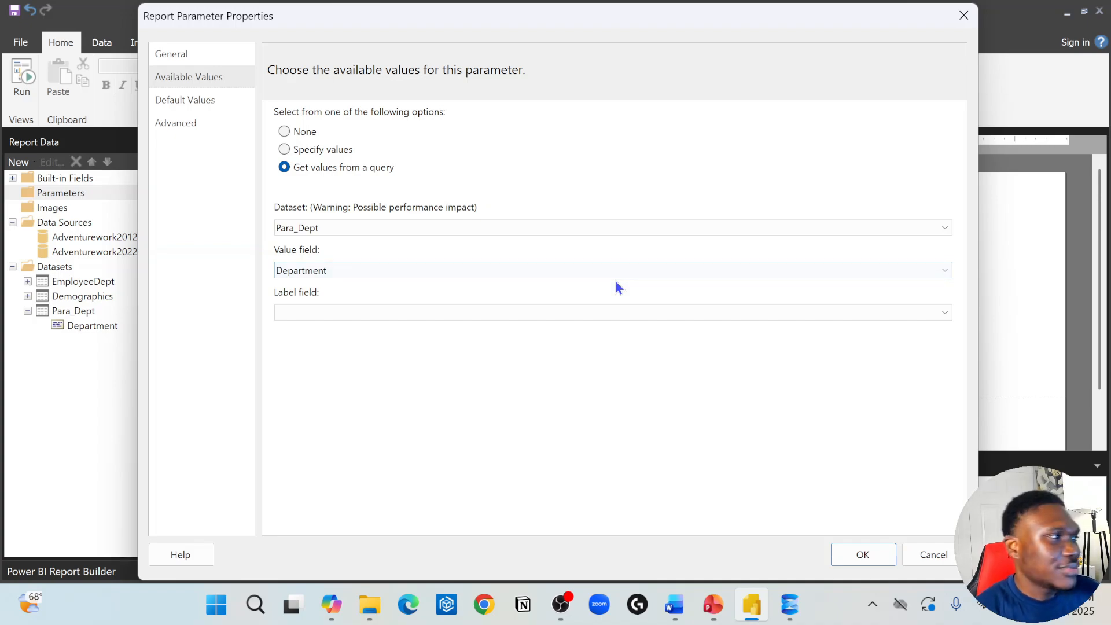
left_click(639, 313)
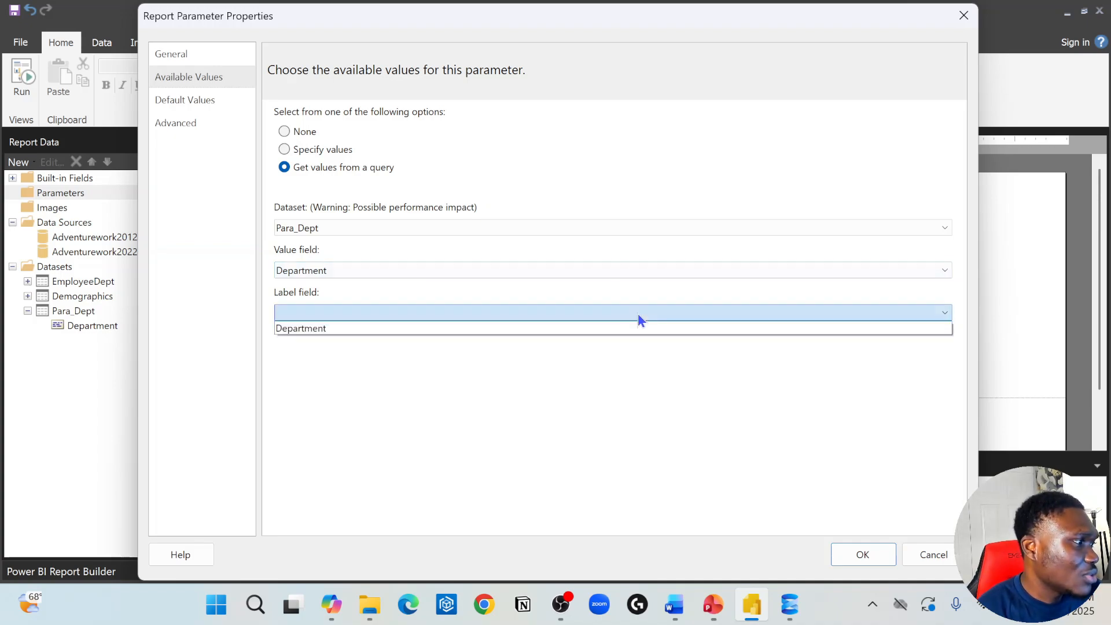
left_click(575, 330)
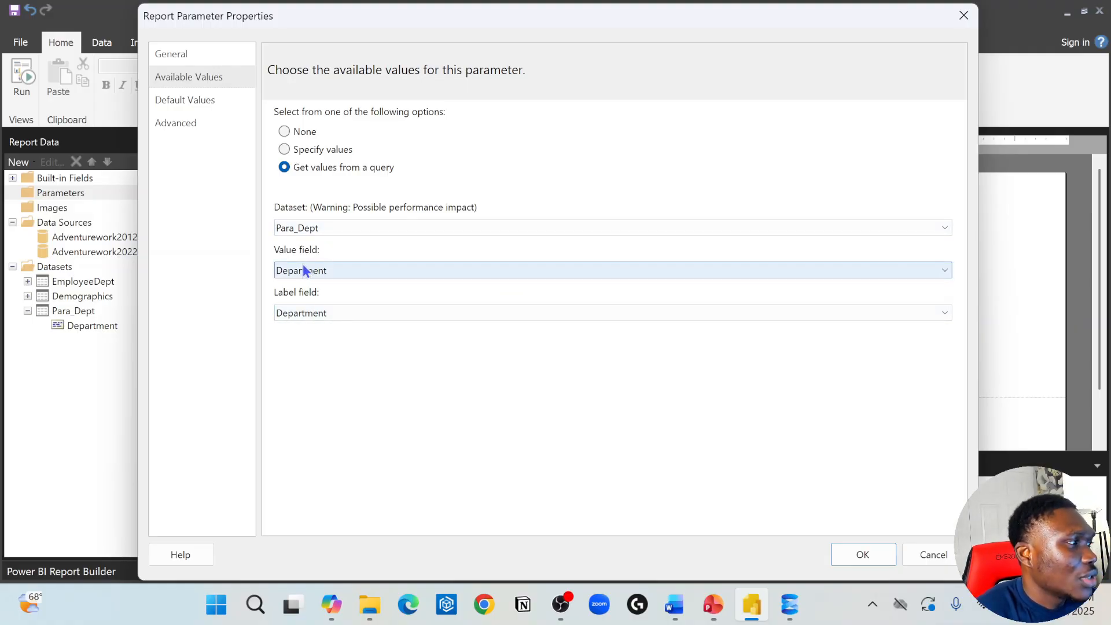
left_click(407, 271)
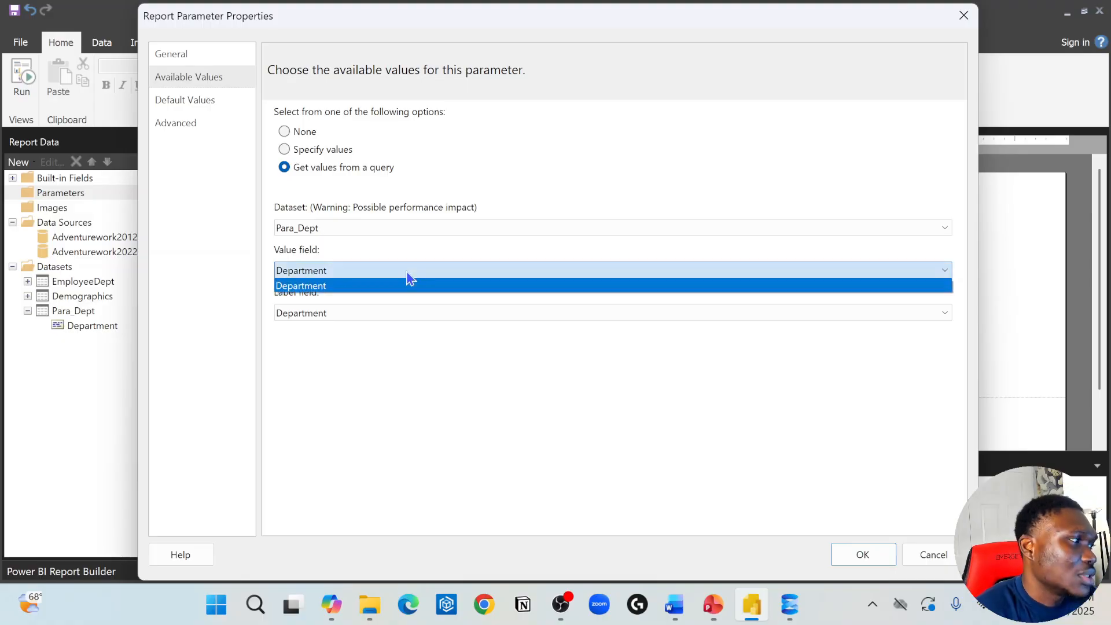
left_click(396, 286)
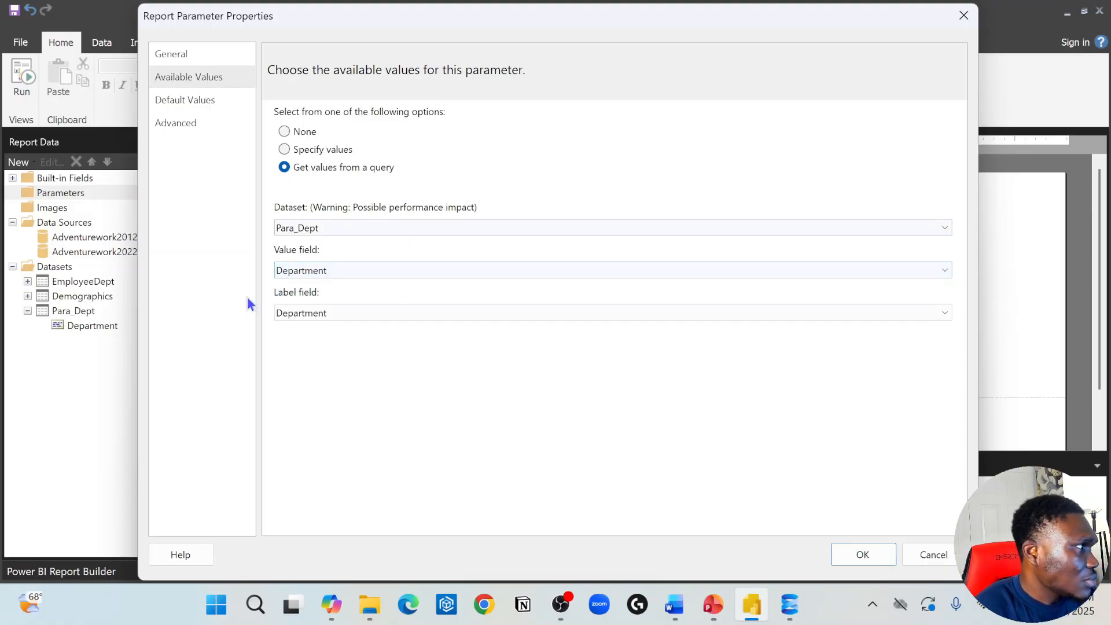
- Review the parameter's default-value and advanced options, leave them as they are, and save ParameterDept
left_click(228, 104)
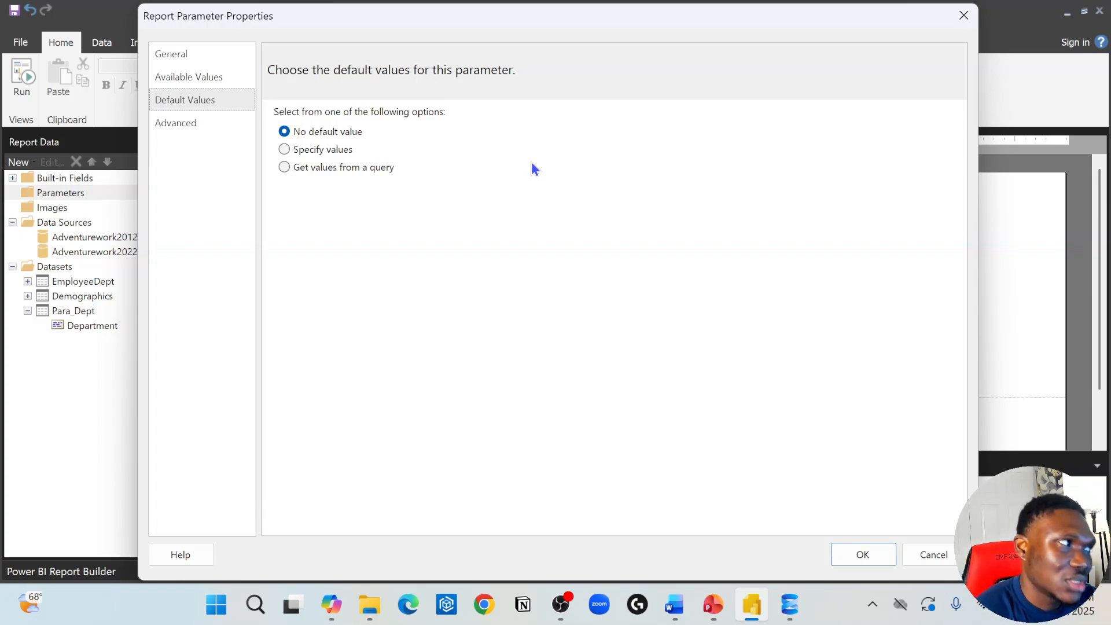
left_click(197, 132)
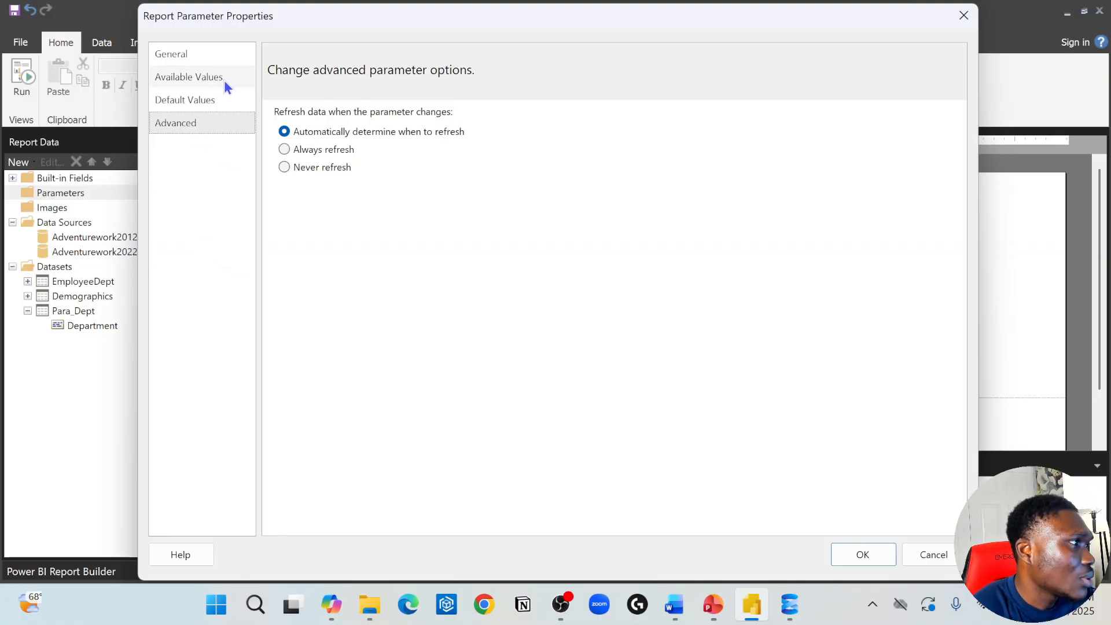
left_click(196, 60)
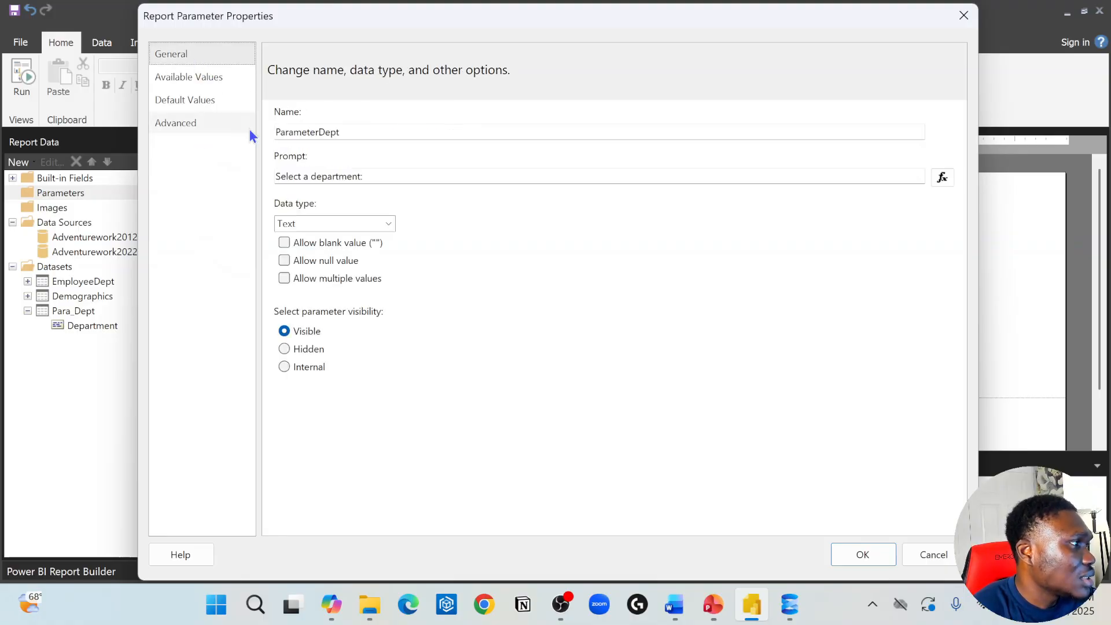
left_click(864, 547)
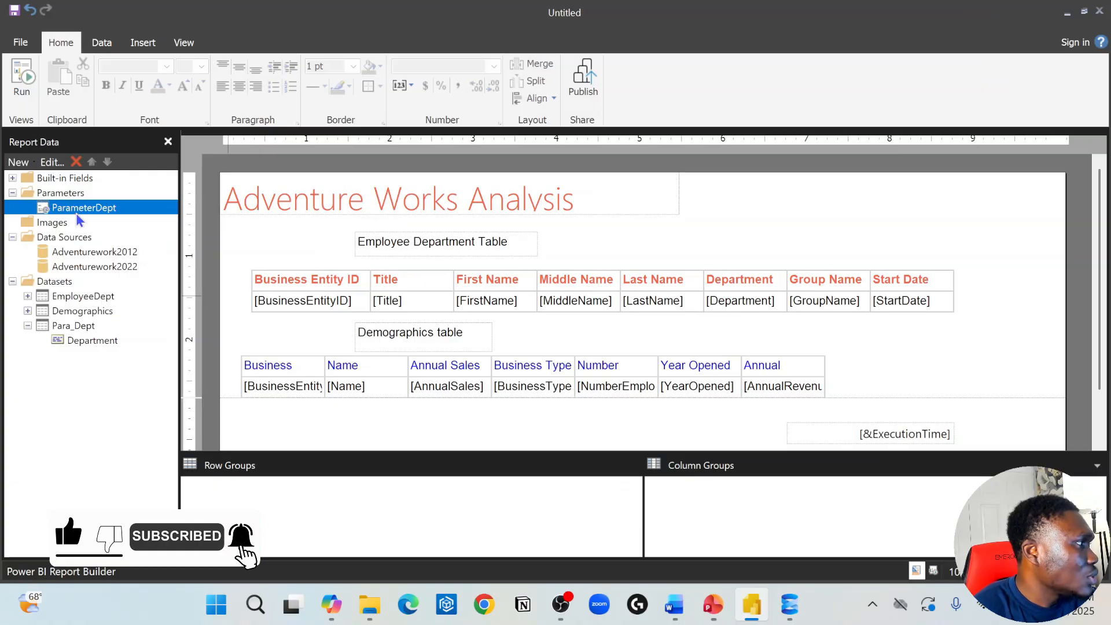
- Run the report for the Document Control department and check which departments the employee table lists
left_click(18, 86)
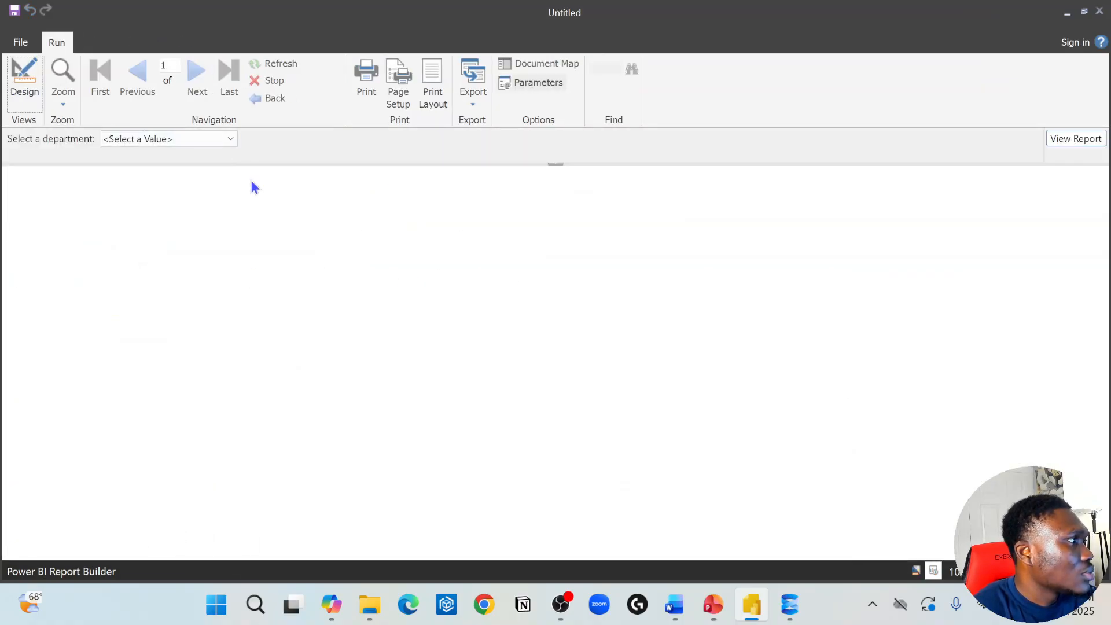
left_click(200, 140)
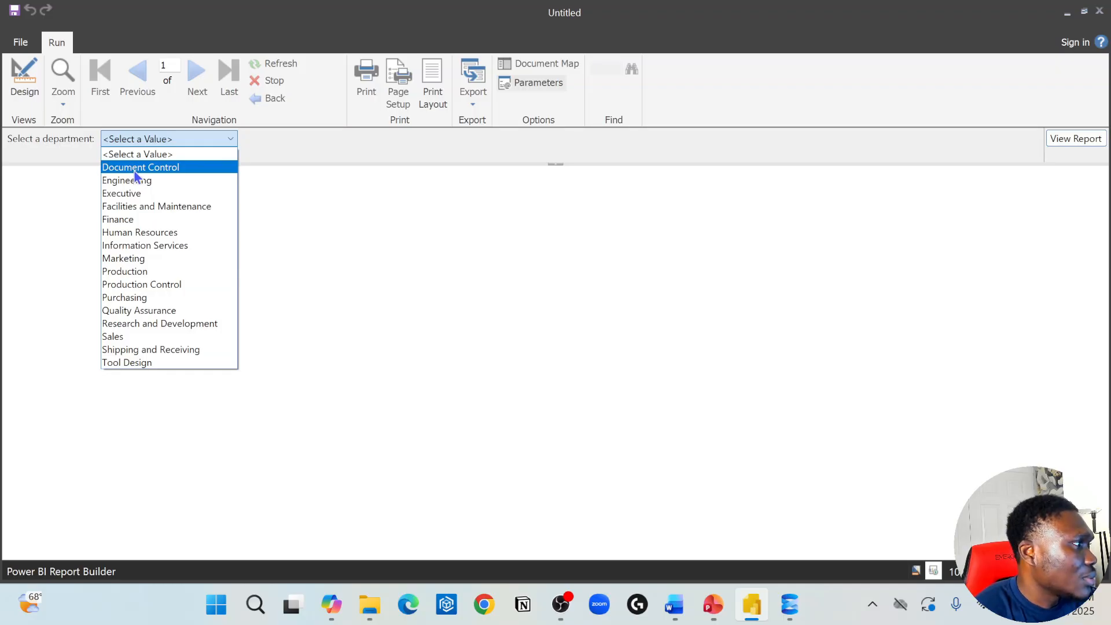
left_click(154, 169)
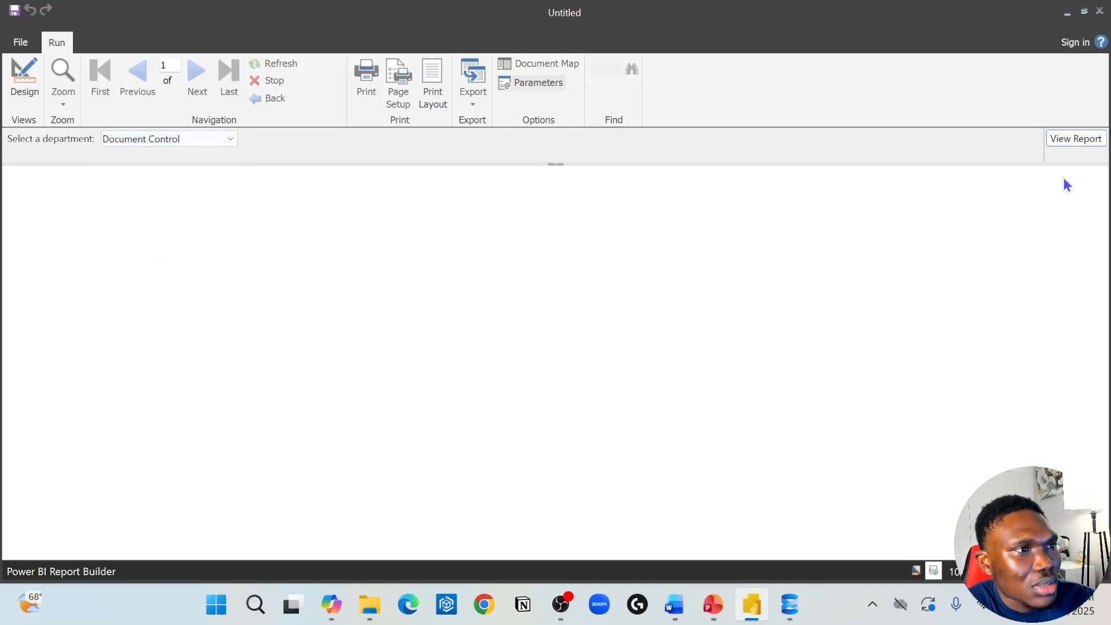
left_click(1065, 144)
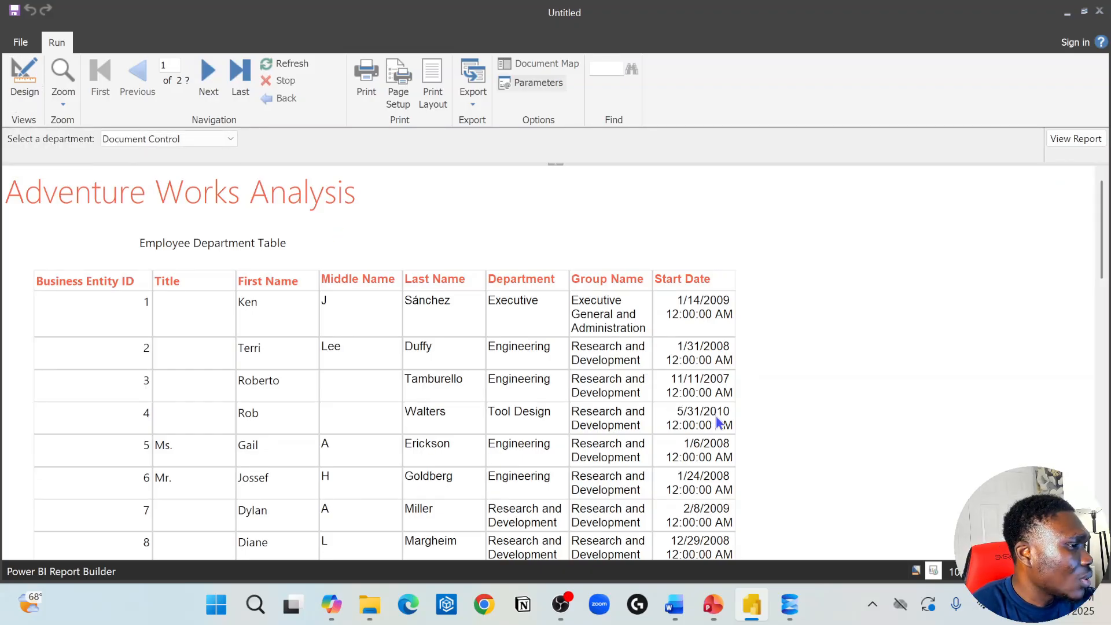
scroll(568, 447, "down", 8)
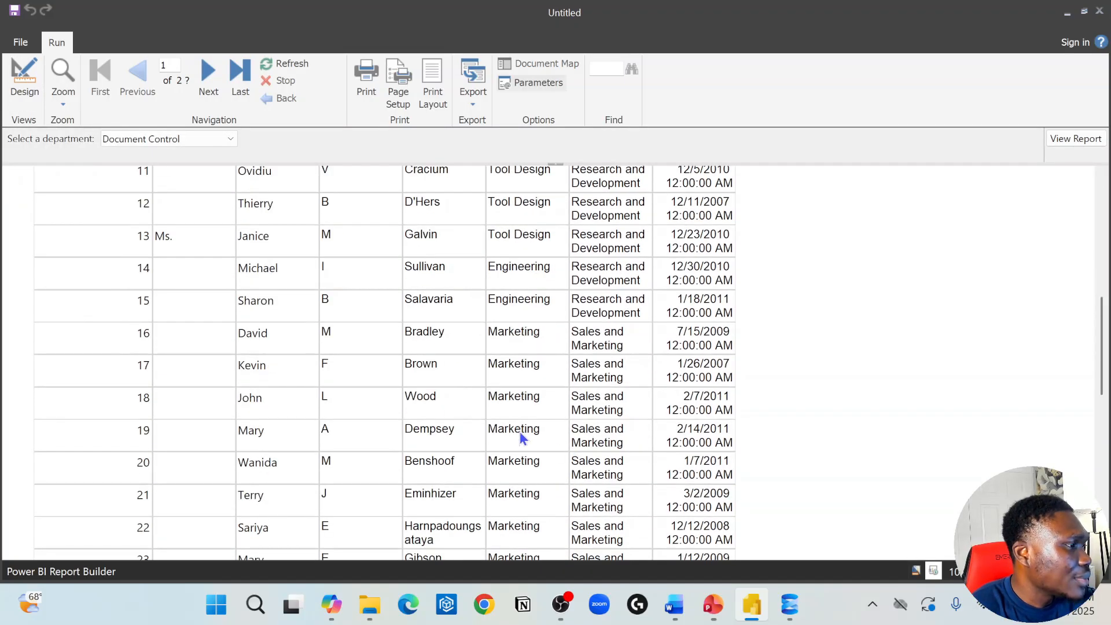
scroll(520, 432, "down", 20)
scroll(519, 431, "down", 15)
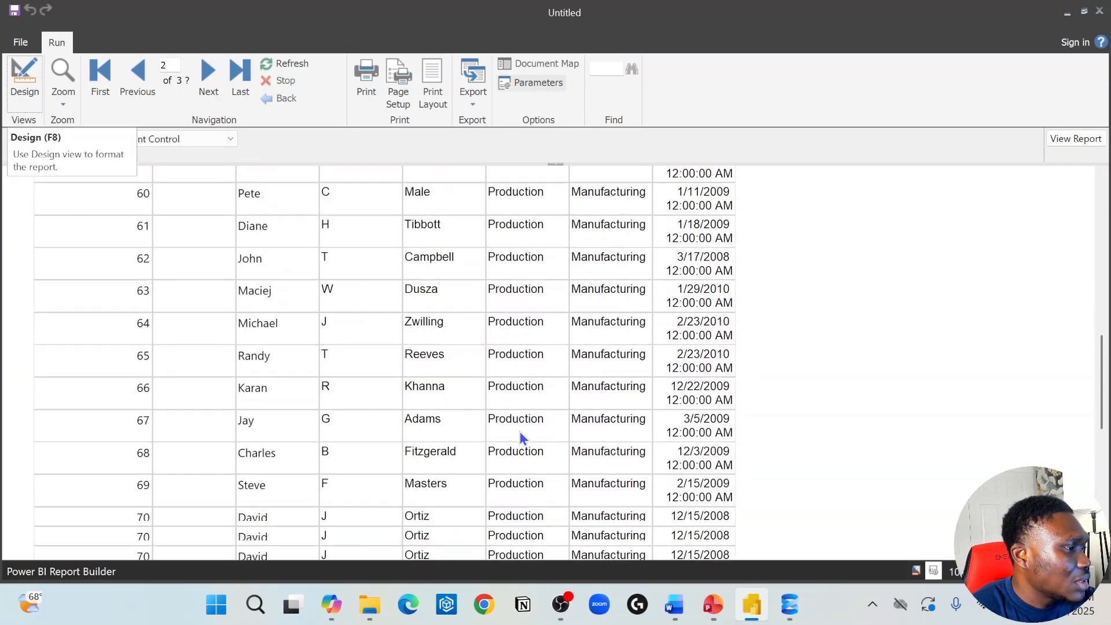
scroll(519, 432, "up", 20)
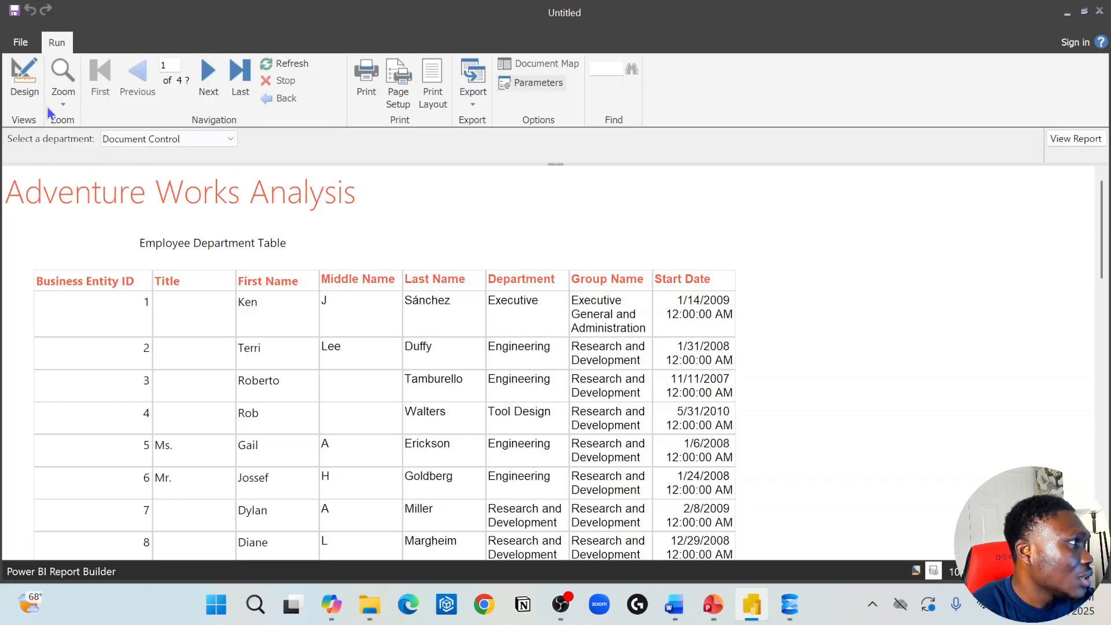
- Return to the report design and open the properties of the EmployeeDept dataset
left_click(24, 78)
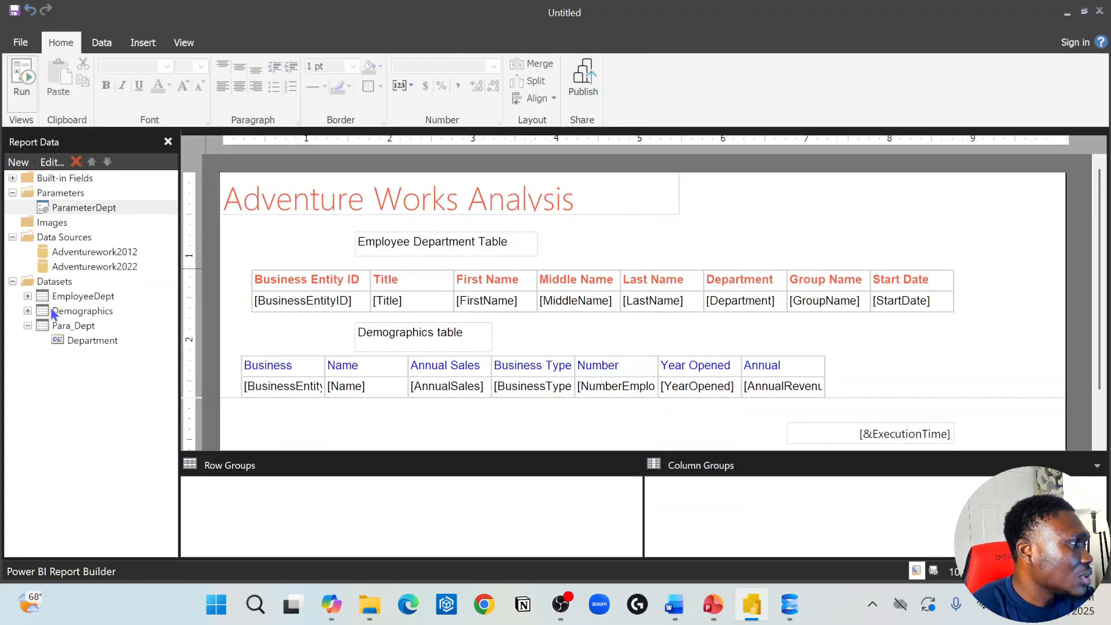
left_click(84, 327)
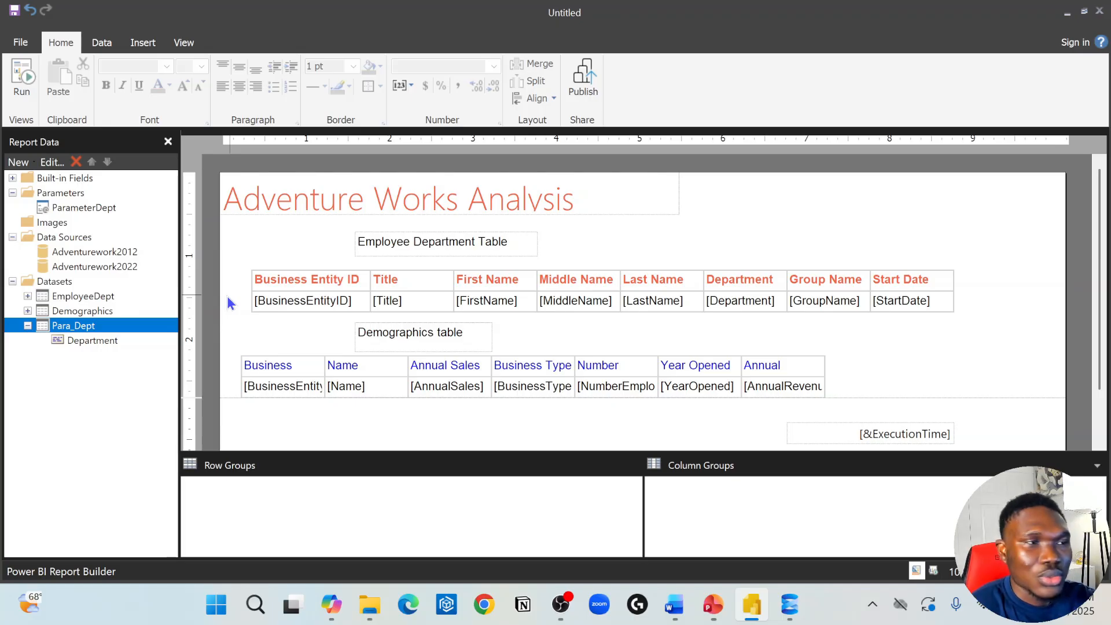
left_click(94, 297)
right_click(94, 297)
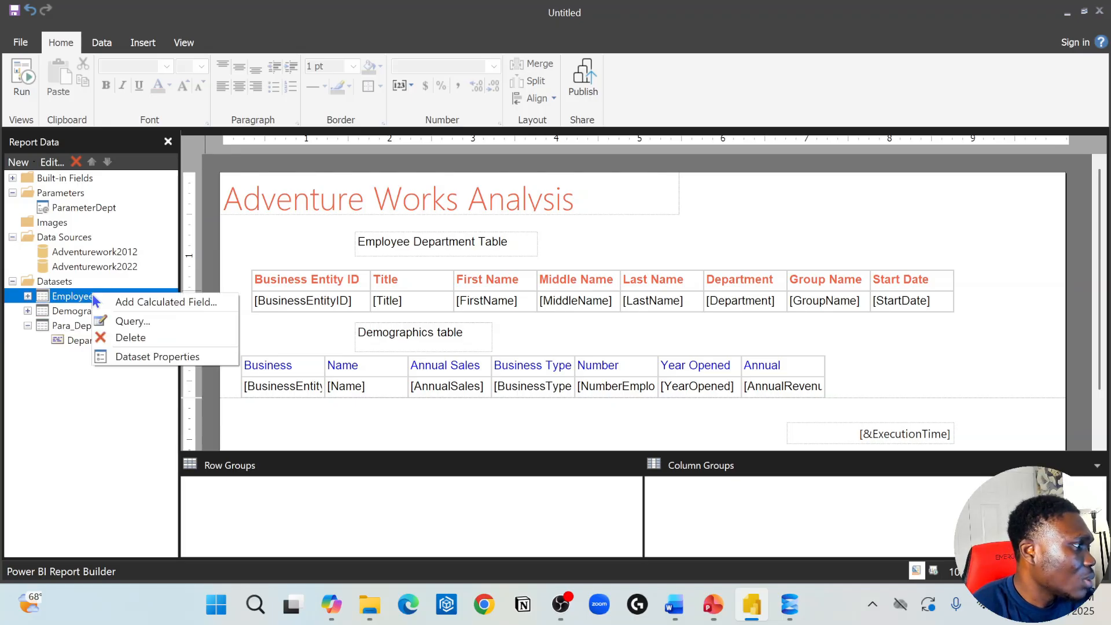
left_click(155, 355)
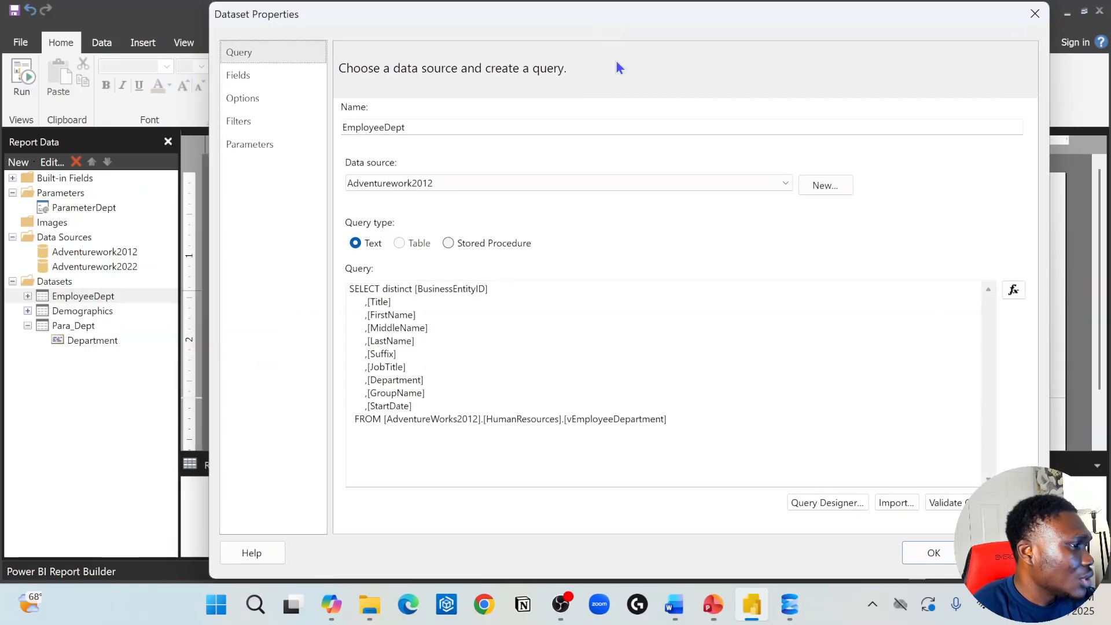
left_click(718, 423)
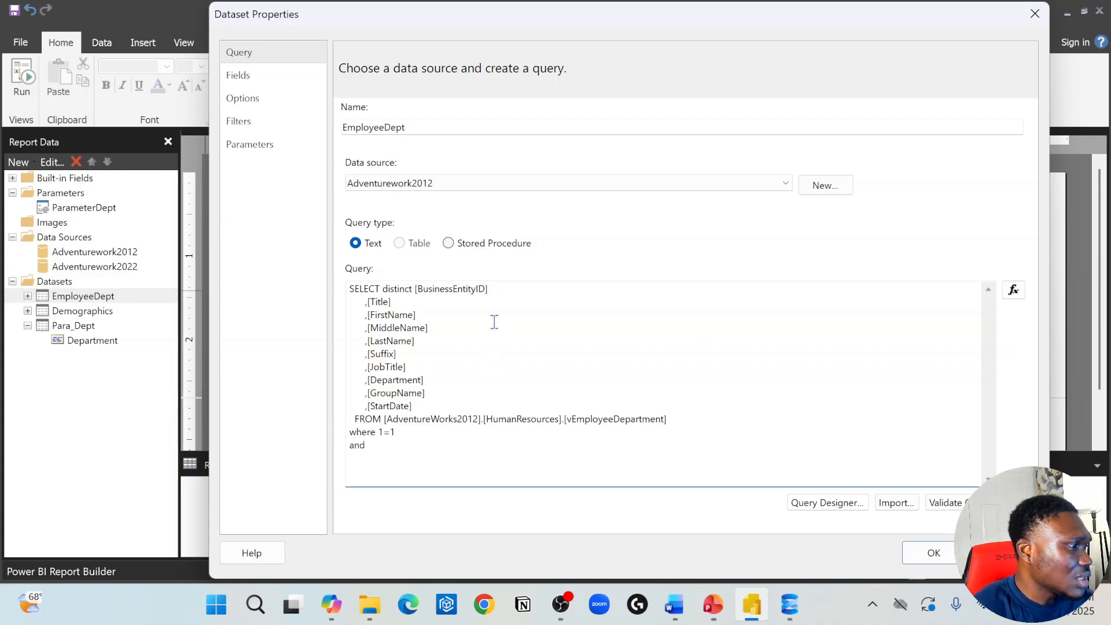
double_click(405, 380)
key("ctrl+c")
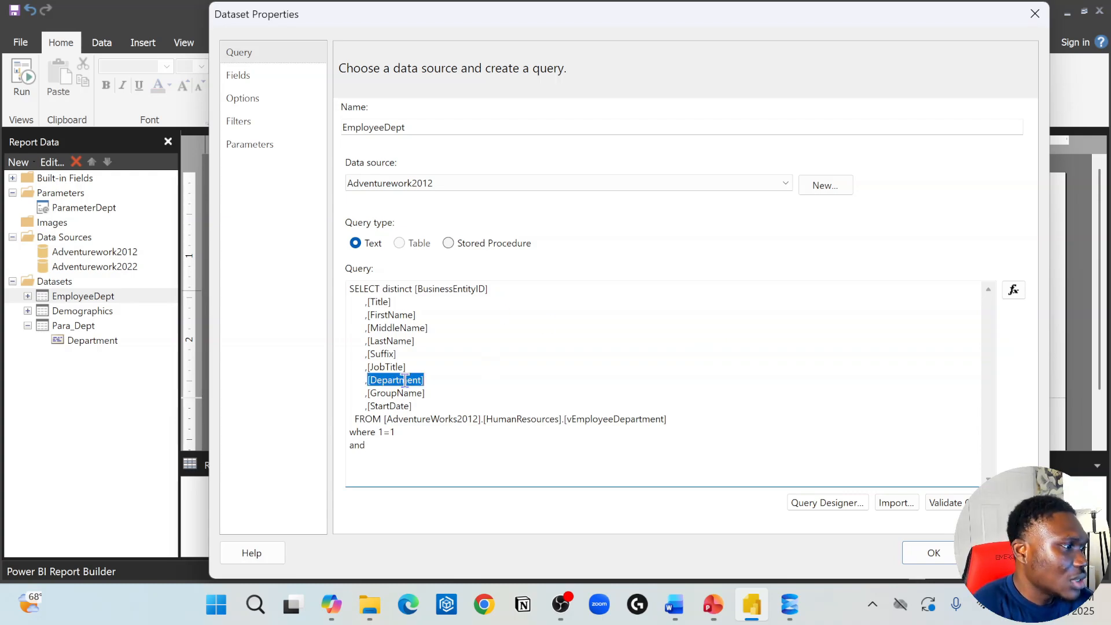
left_click(391, 449)
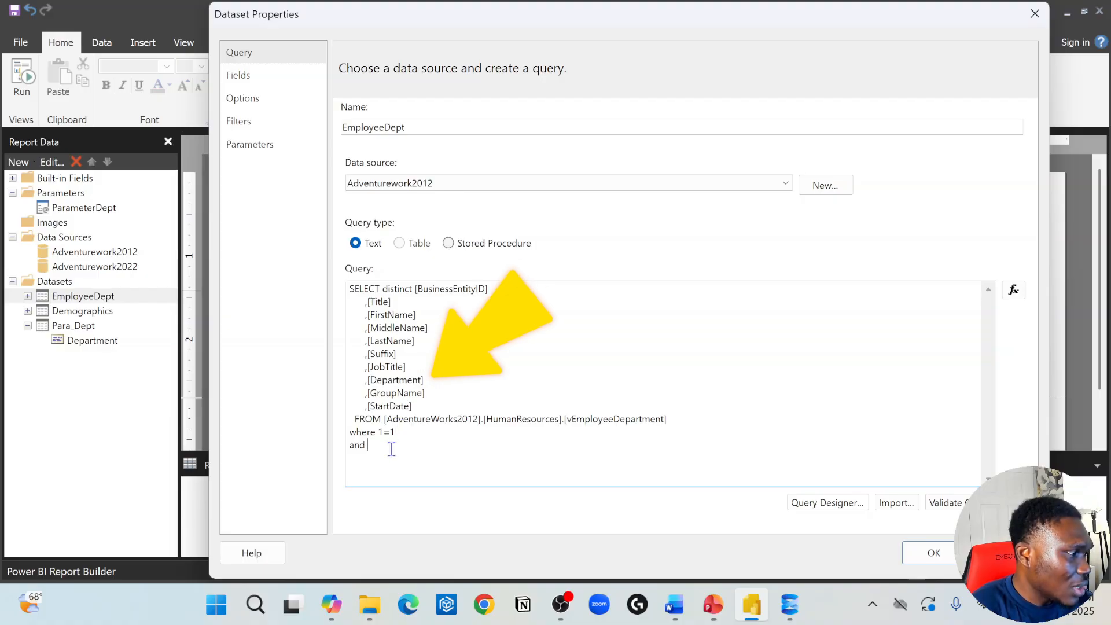
key("ctrl+v")
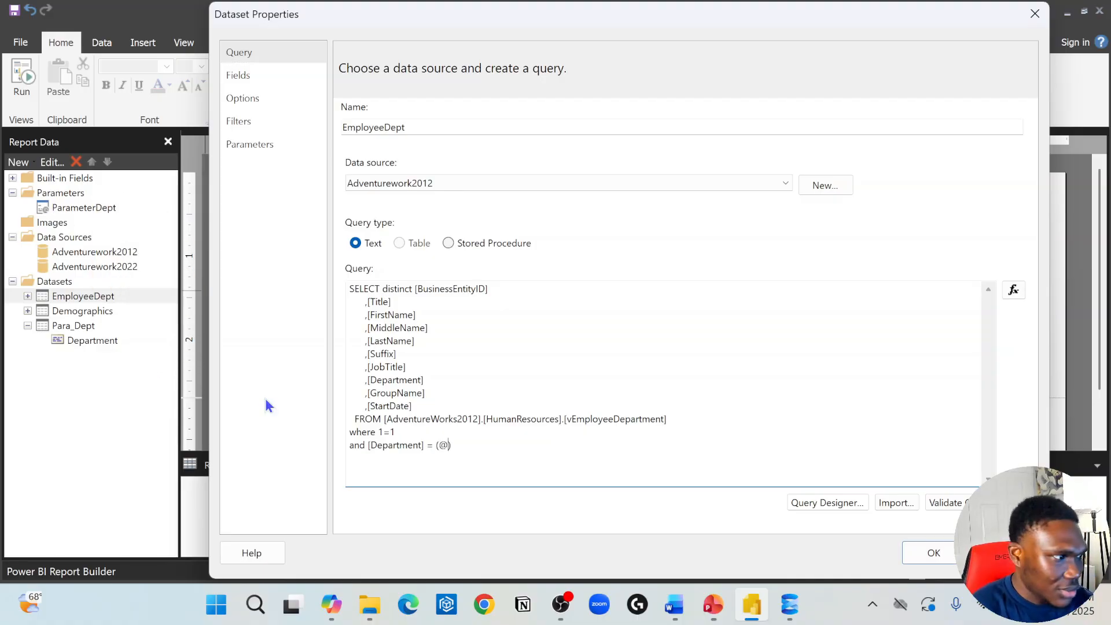
type("P")
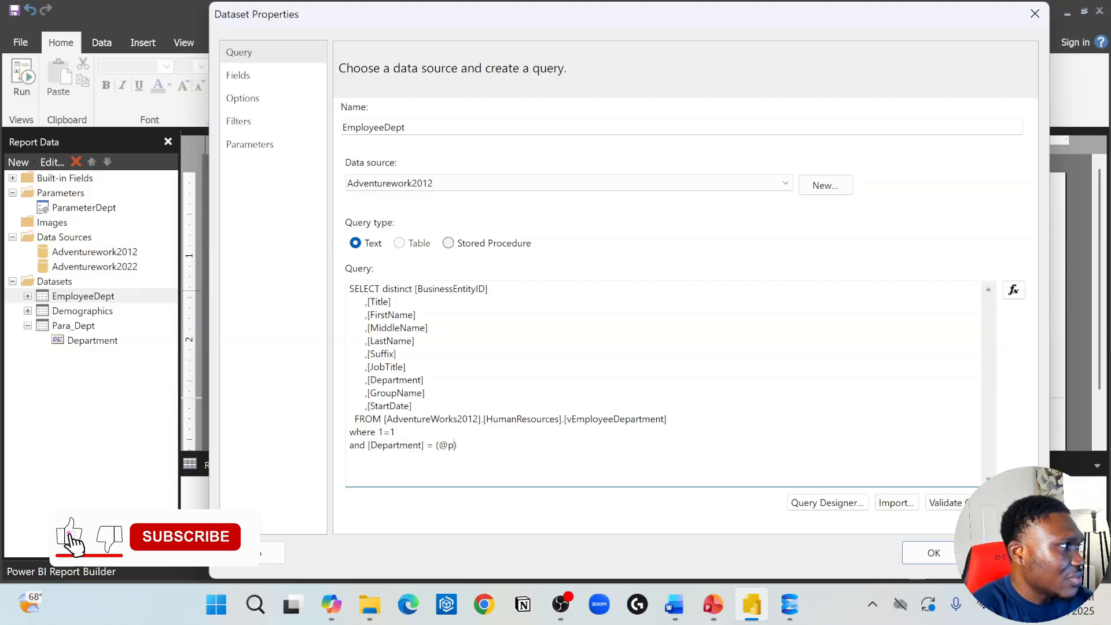
type("aram")
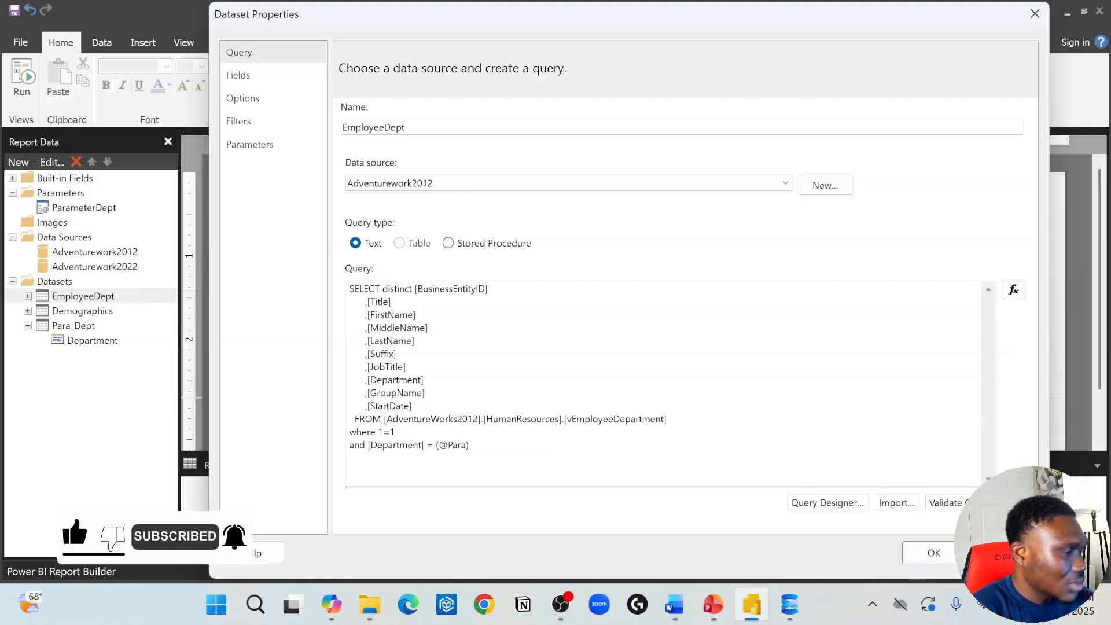
type("eterD")
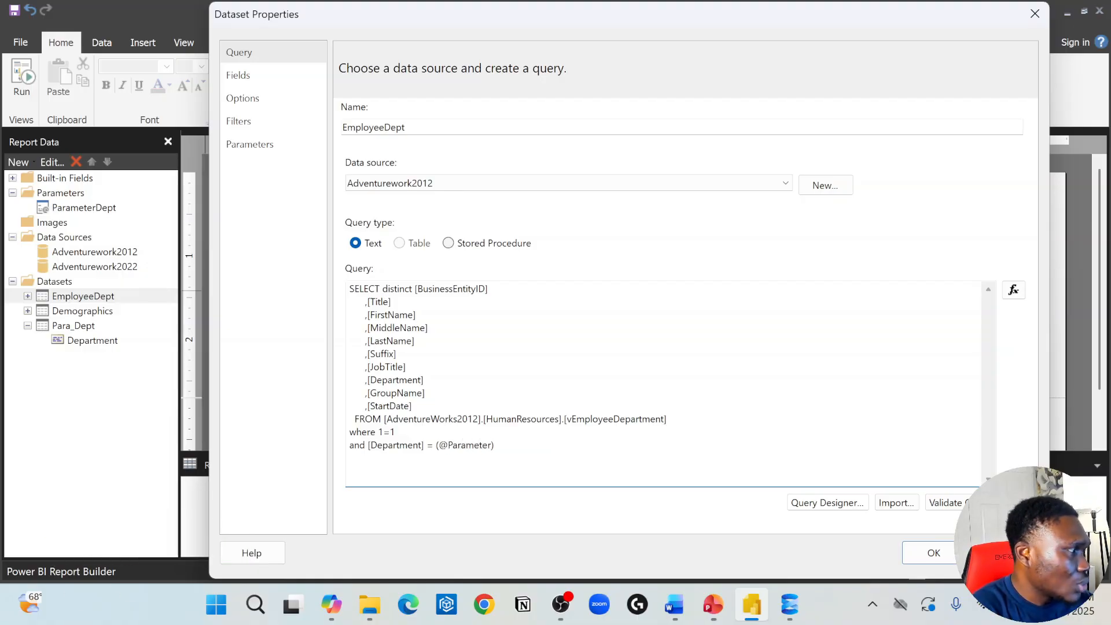
type("ept")
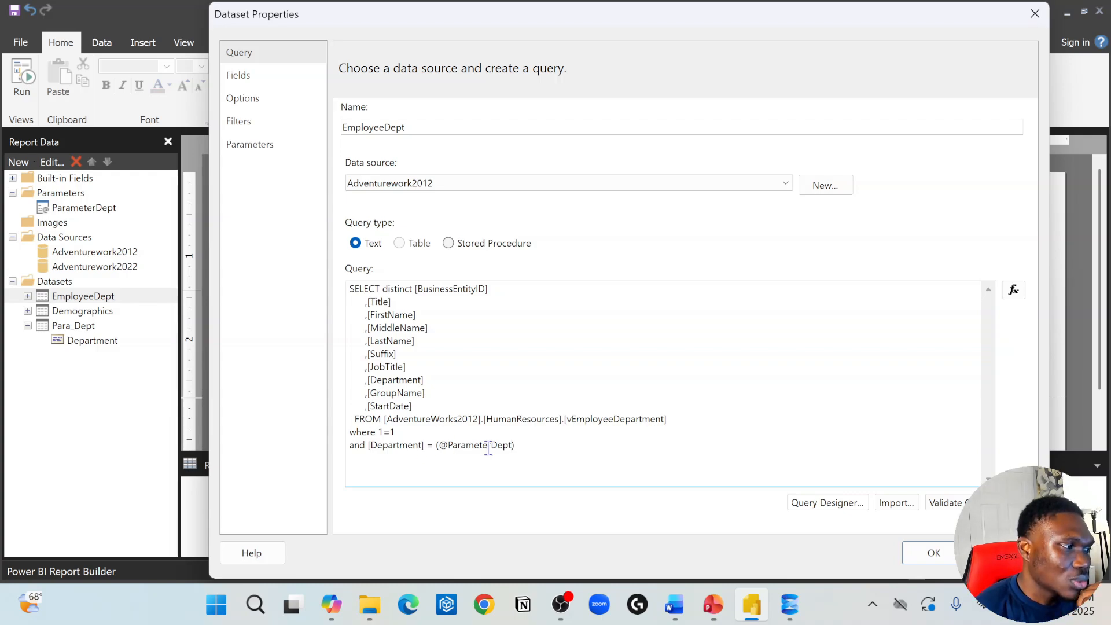
left_click(433, 440)
key("BackSpace")
type("IN")
key("BackSpace")
key("BackSpace")
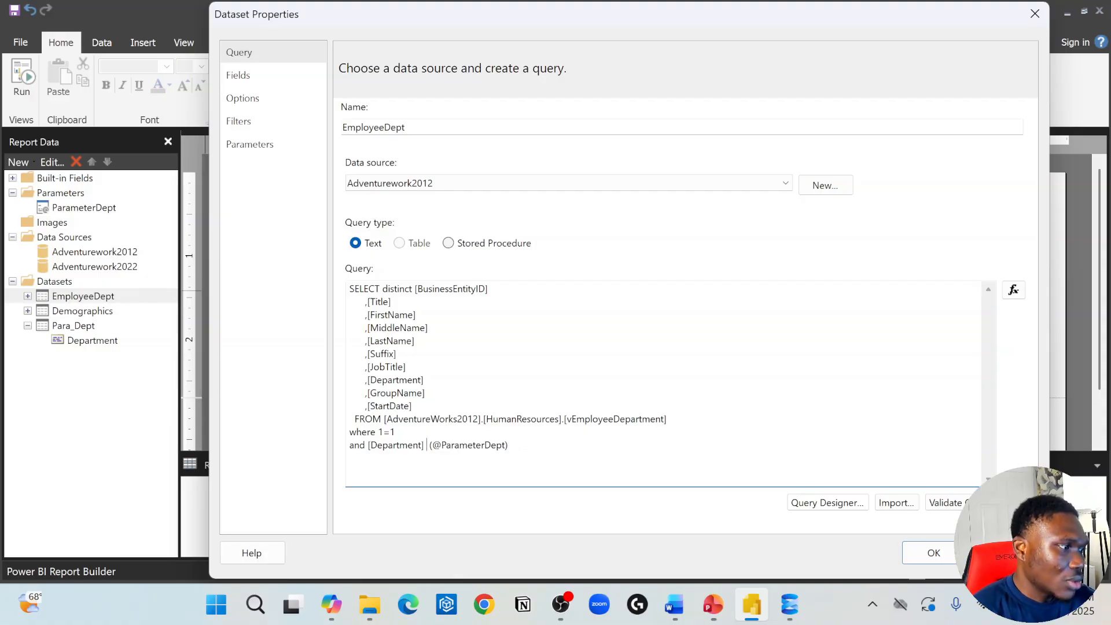
type("=")
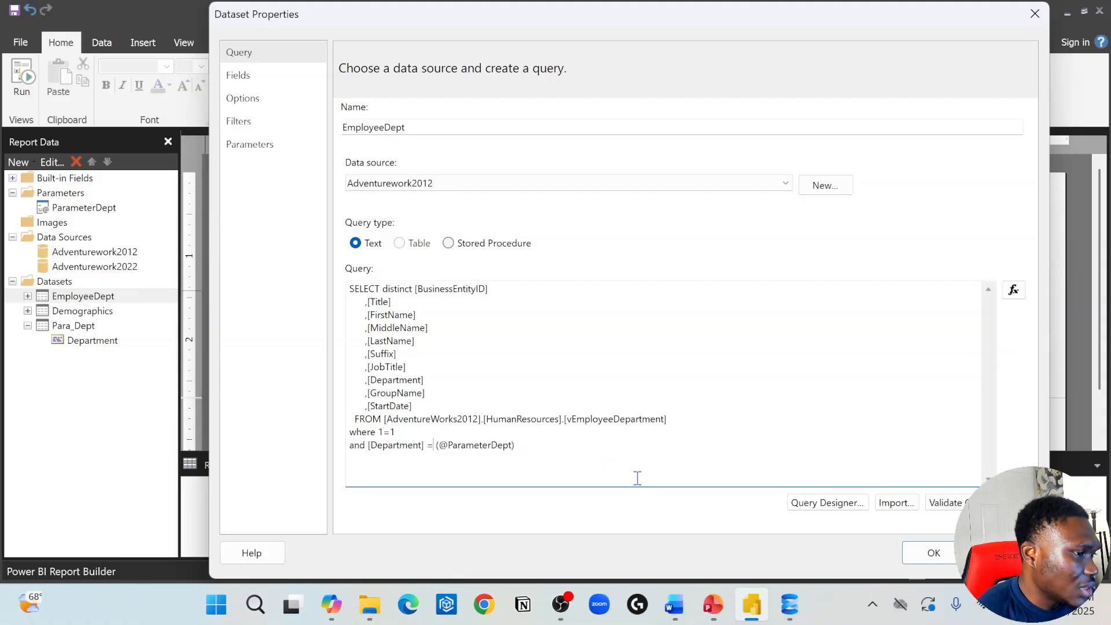
- Save the EmployeeDept dataset and run the report for the Document Control department
left_click(933, 552)
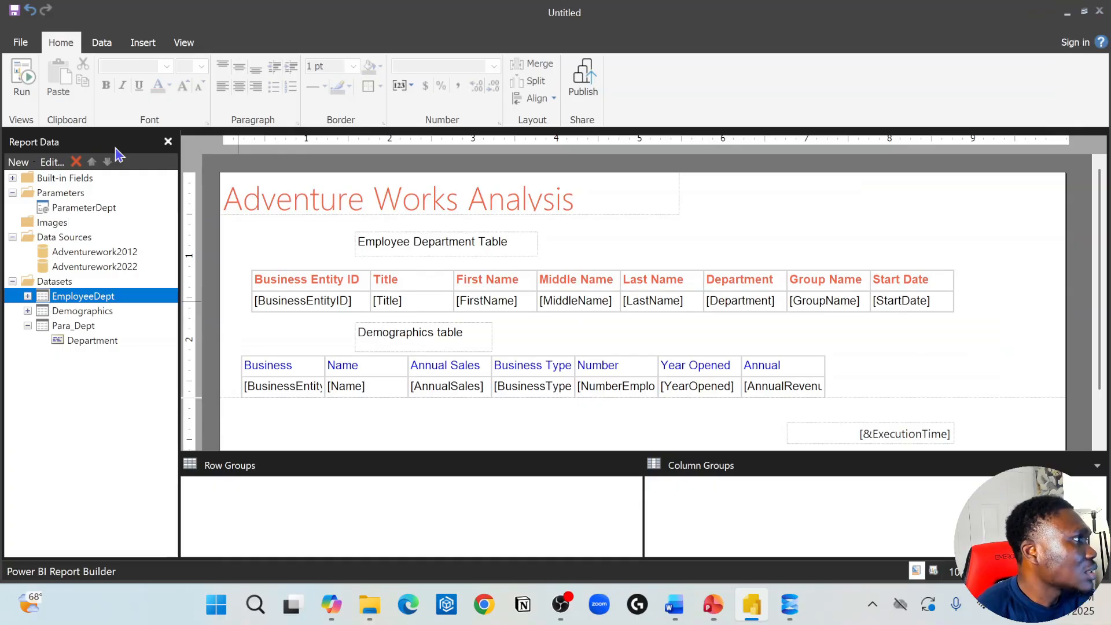
left_click(22, 78)
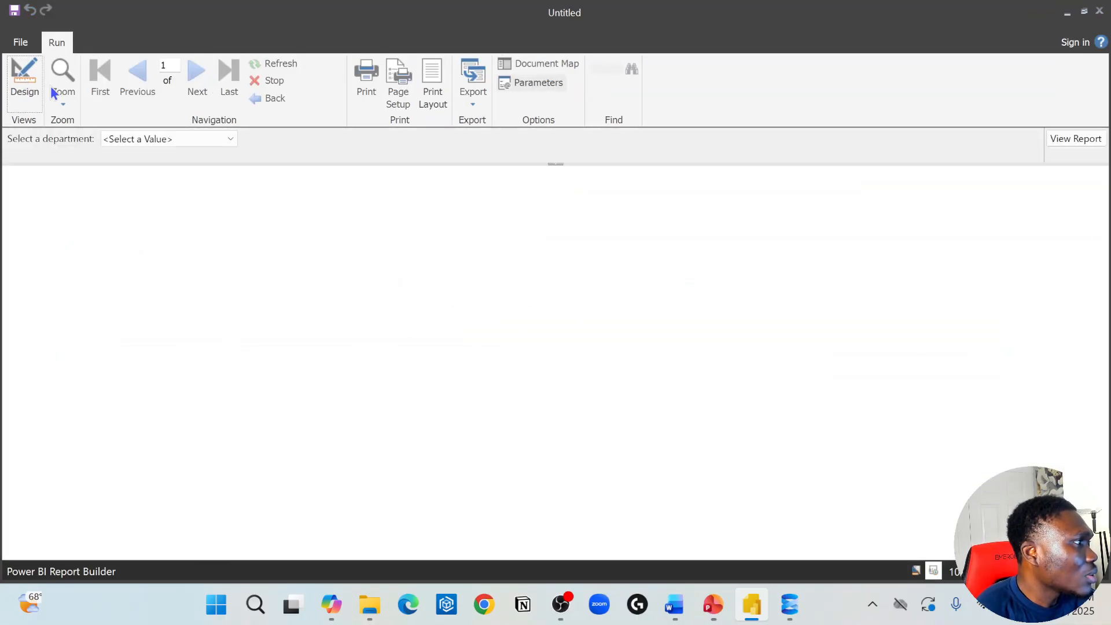
left_click(174, 139)
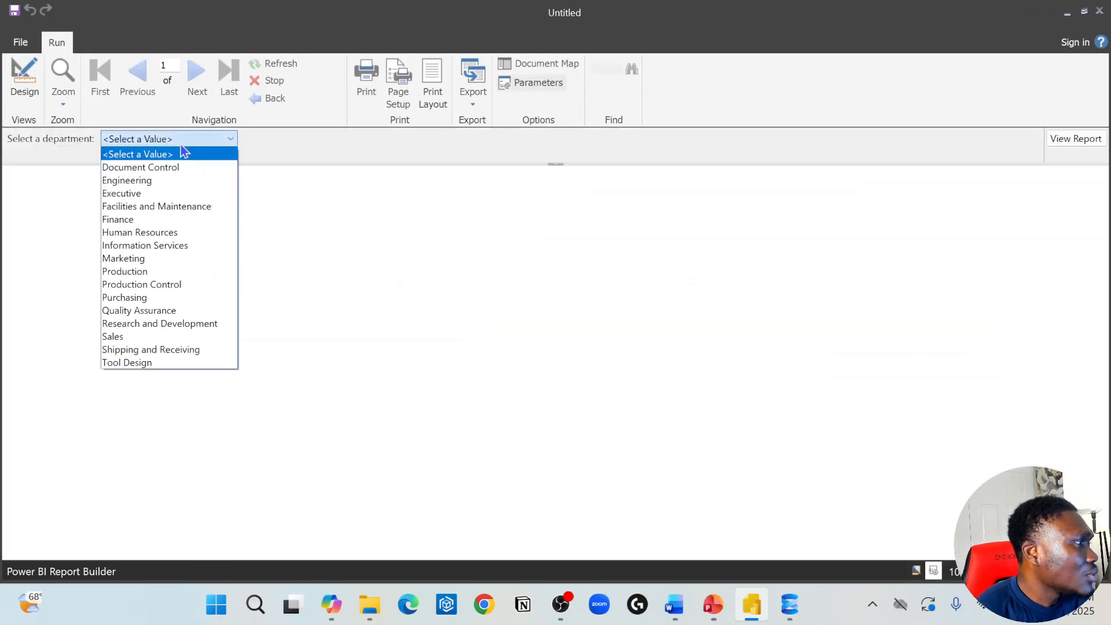
left_click(157, 168)
left_click(1076, 140)
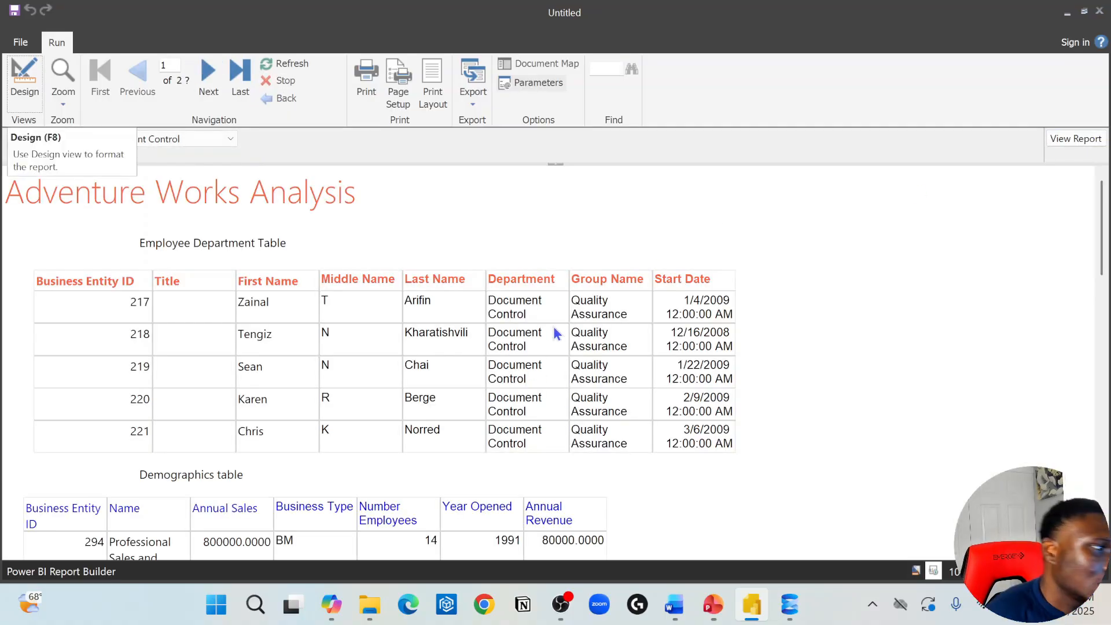
- Run the report for the Executive department, look over the employee and demographics tables, and return to the report design
left_click(189, 139)
left_click(152, 180)
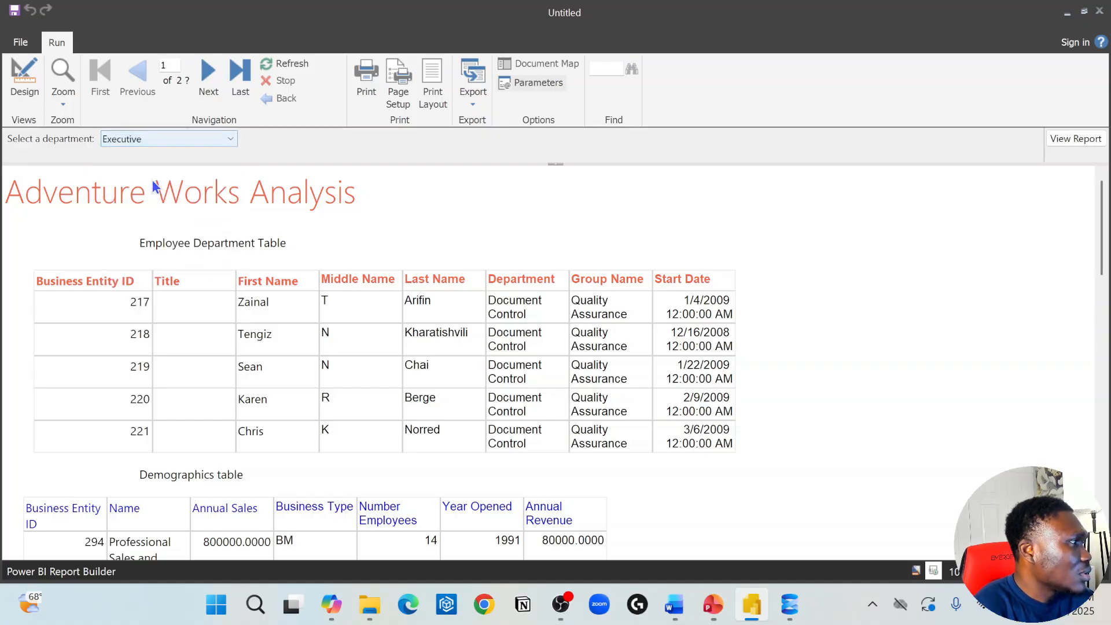
left_click(1075, 138)
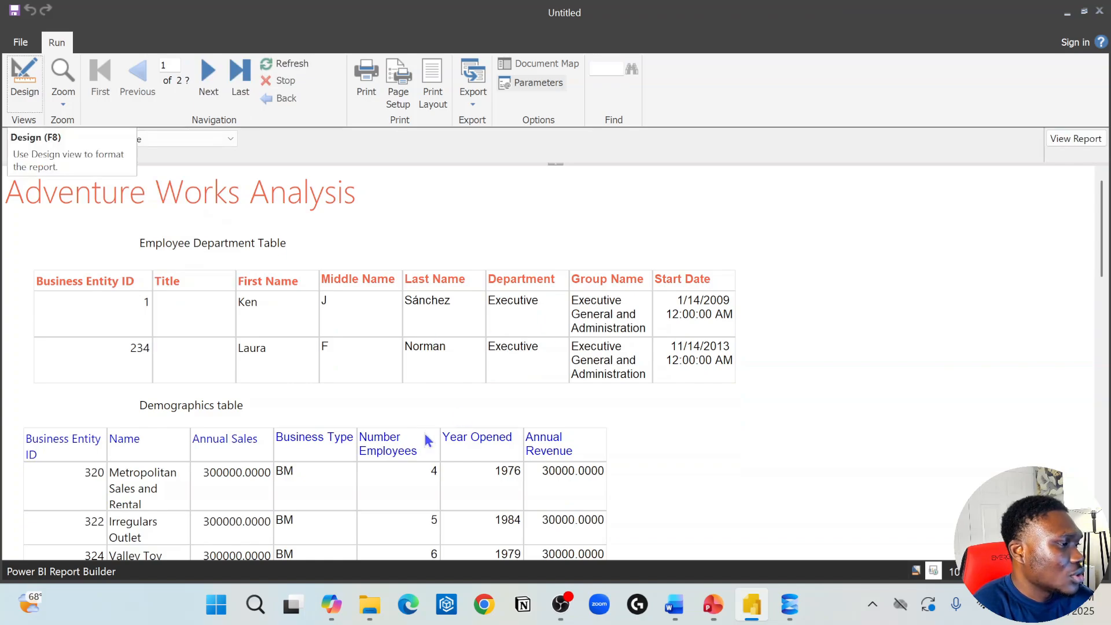
scroll(428, 434, "down", 6)
scroll(405, 394, "up", 6)
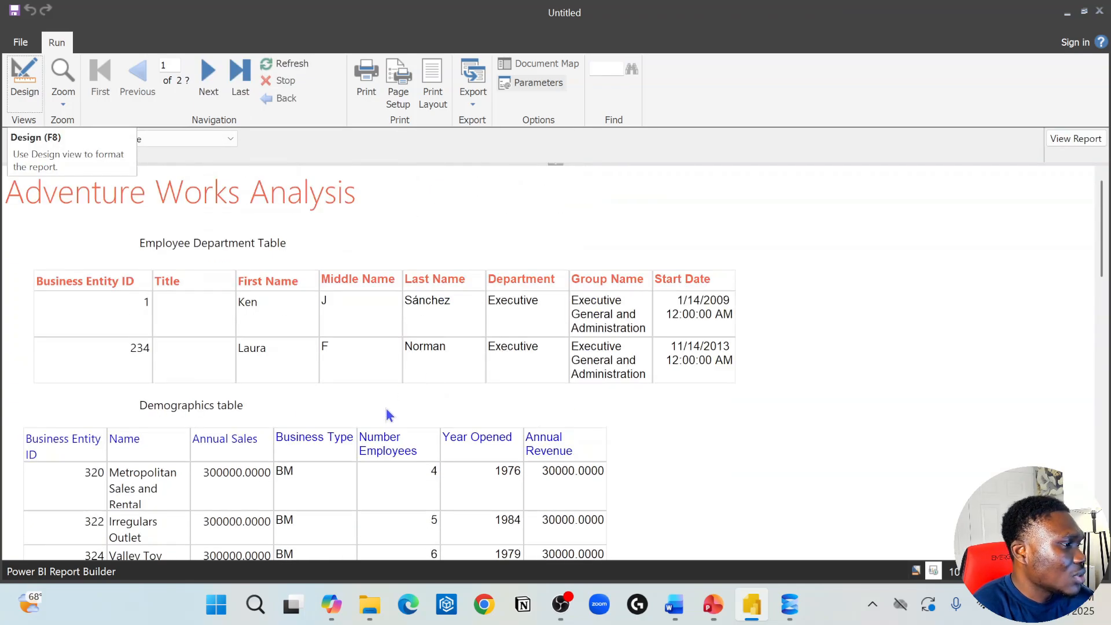
scroll(446, 486, "down", 5)
scroll(429, 480, "up", 4)
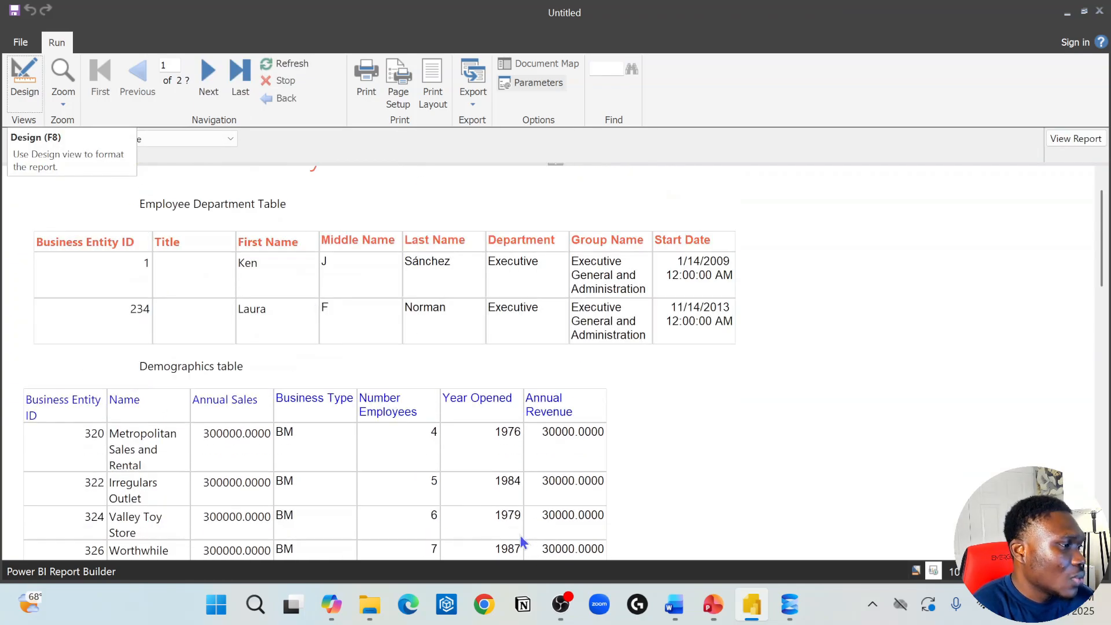
scroll(503, 489, "down", 2)
scroll(504, 489, "up", 3)
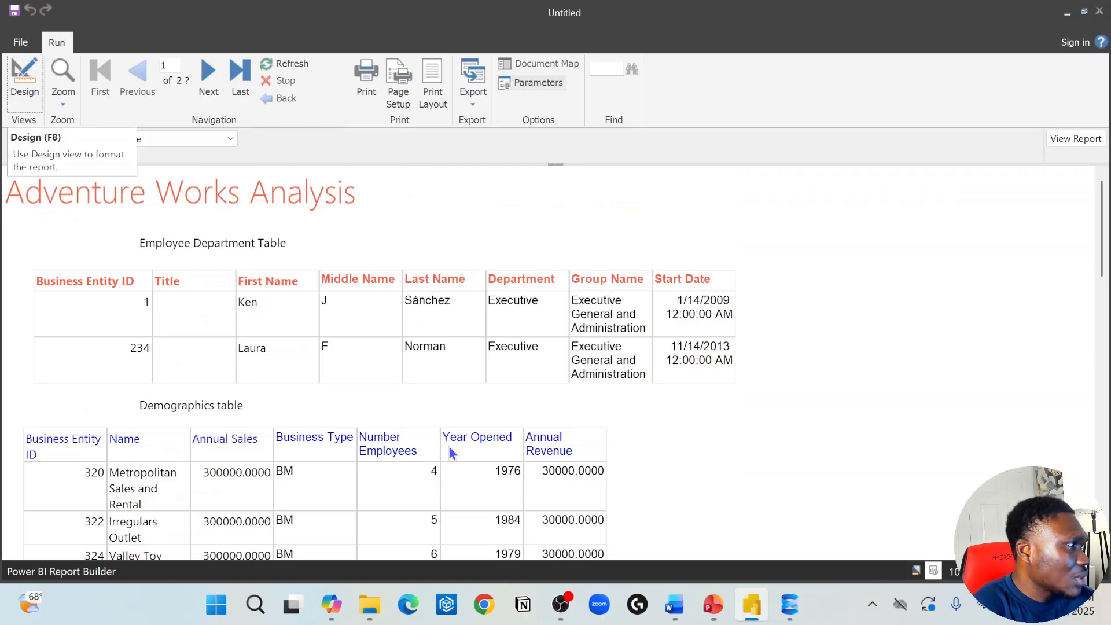
left_click(23, 87)
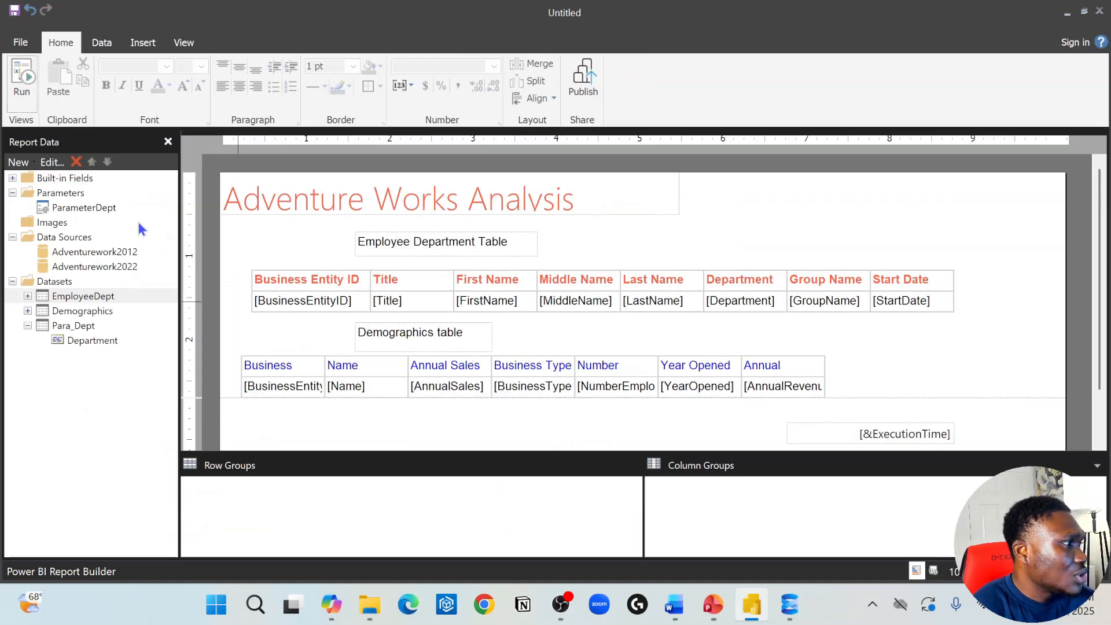